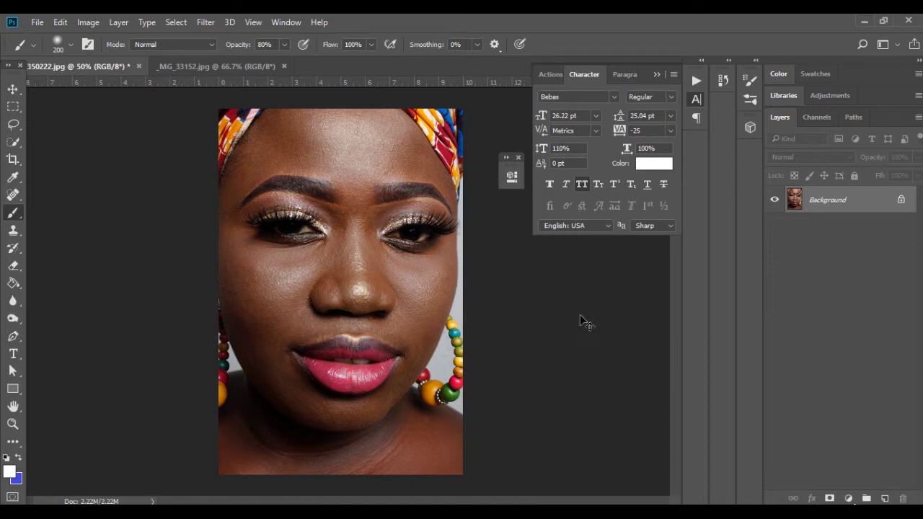
Remove bright specks from the cheek on the image's left side with the Spot Healing Brush at size 15.
key(ctrl+plus)
key(ctrl+plus)
key(ctrl+plus)
mouse_move(114, 369)
mouse_down()
mouse_move(293, 295)
mouse_move(319, 305)
mouse_up()
key(bracketleft)
key(bracketleft)
key(bracketleft)
key(bracketleft)
key(bracketleft)
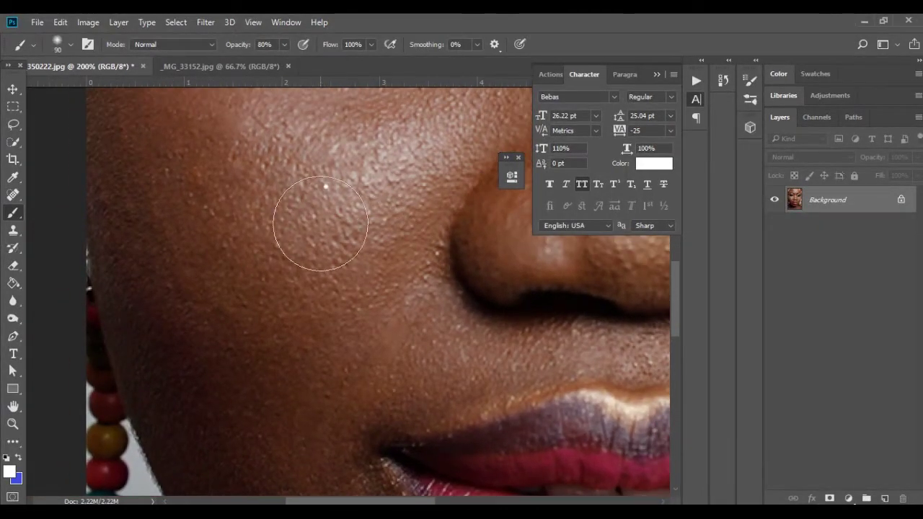
key(bracketleft)
key(bracketleft)
key(bracketleft)
key(bracketleft)
key(bracketleft)
key(bracketleft)
key(bracketleft)
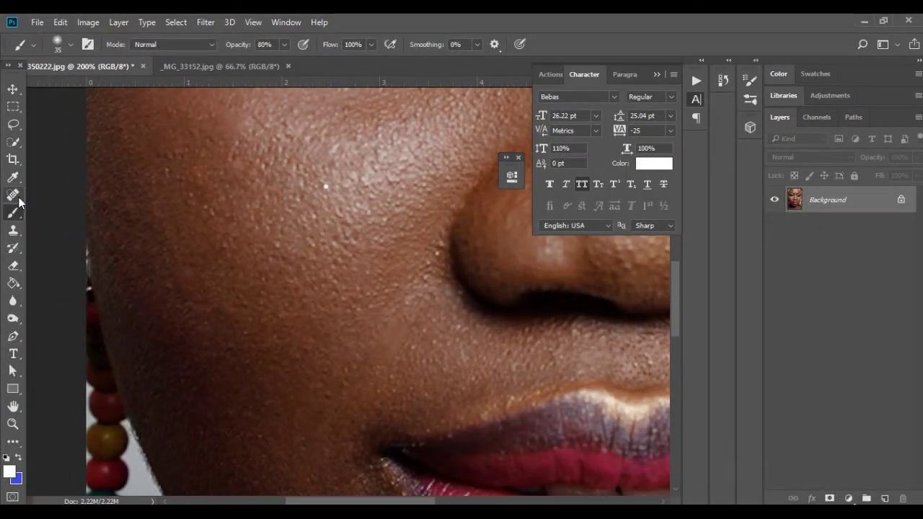
click(16, 196)
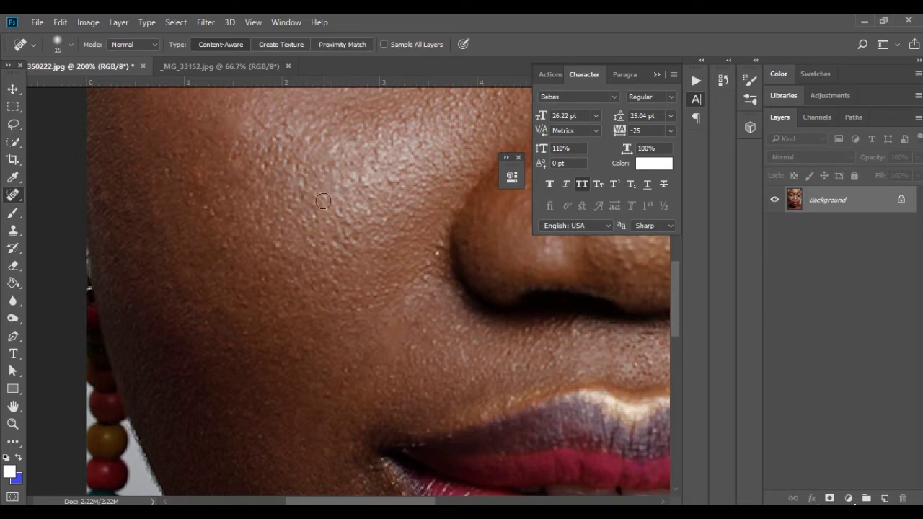
drag(290, 275, 262, 177)
mouse_move(252, 249)
mouse_down()
mouse_move(201, 240)
mouse_move(201, 299)
mouse_up()
mouse_move(269, 177)
mouse_down()
mouse_move(202, 185)
mouse_move(240, 290)
mouse_up()
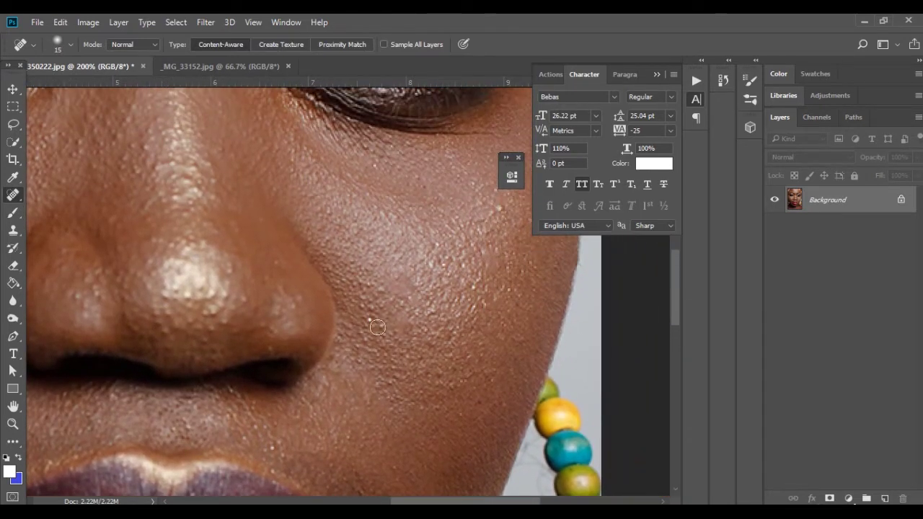
Heal the bright spots on the opposite cheek, beside the nose and below the eye on the image's right side.
click(370, 320)
scroll(398, 334, left, 3)
scroll(377, 377, up, 5)
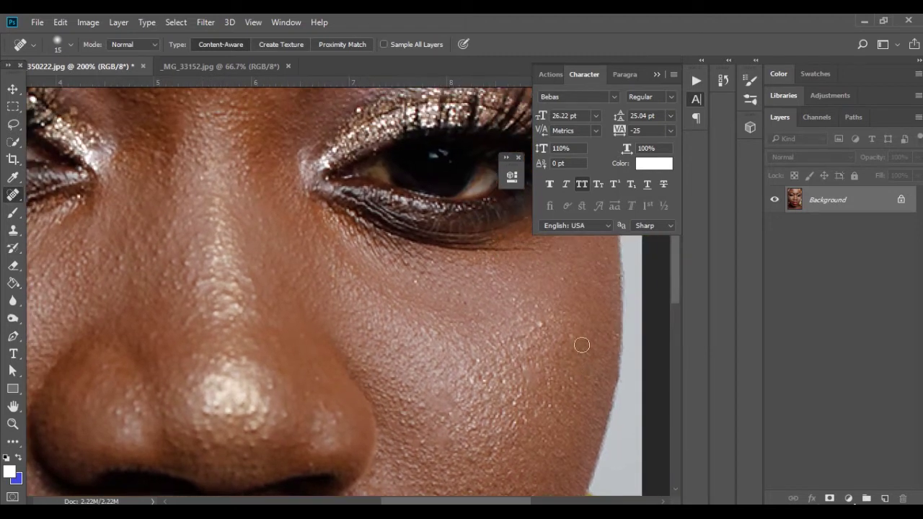
click(540, 319)
drag(503, 328, 587, 461)
Heal the small blemishes across the forehead above the eyebrows with the Spot Healing Brush.
drag(309, 108, 457, 404)
drag(231, 391, 423, 337)
click(311, 291)
drag(347, 294, 272, 288)
scroll(304, 291, right, 5)
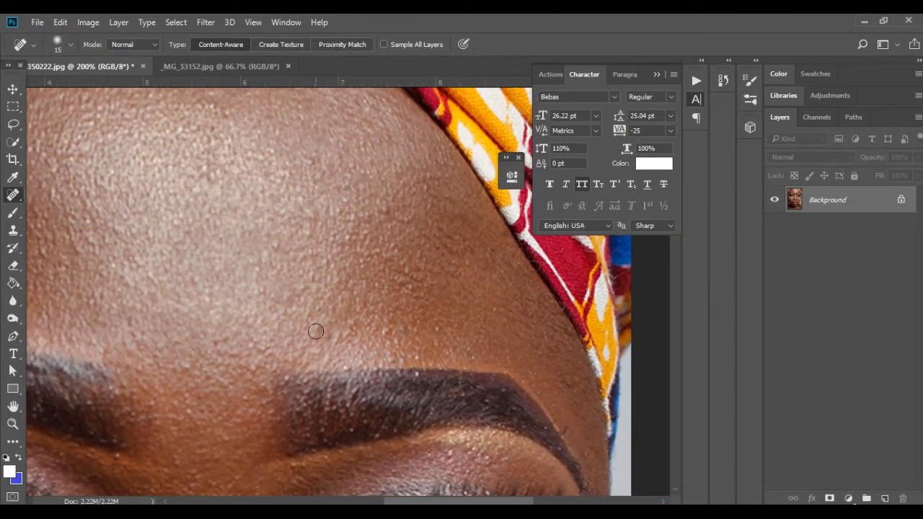
mouse_move(351, 325)
mouse_down()
mouse_move(374, 329)
mouse_move(418, 253)
mouse_move(313, 318)
mouse_move(388, 301)
mouse_up()
click(383, 185)
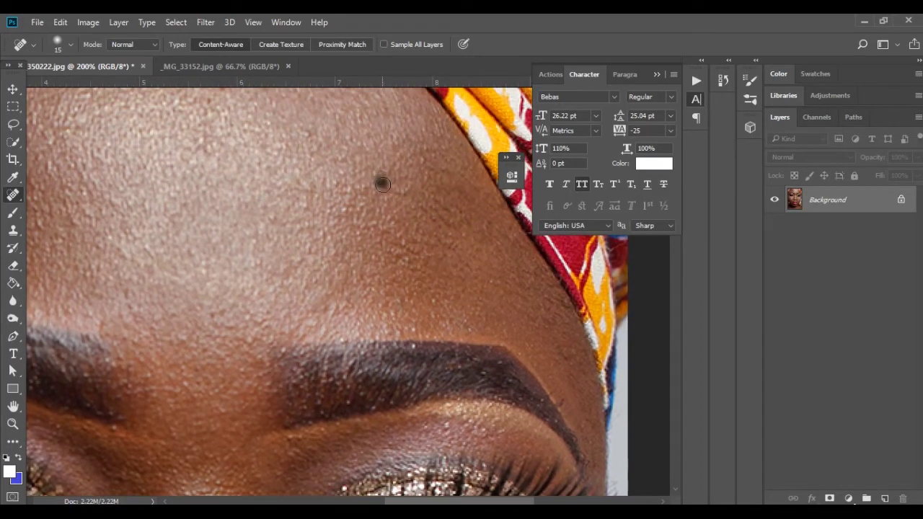
drag(396, 186, 404, 197)
drag(420, 161, 426, 181)
drag(437, 220, 324, 115)
drag(78, 253, 276, 186)
mouse_move(425, 173)
mouse_down()
mouse_move(224, 188)
mouse_move(603, 164)
mouse_up()
click(439, 243)
mouse_move(321, 160)
mouse_down()
mouse_move(315, 150)
mouse_move(255, 148)
mouse_up()
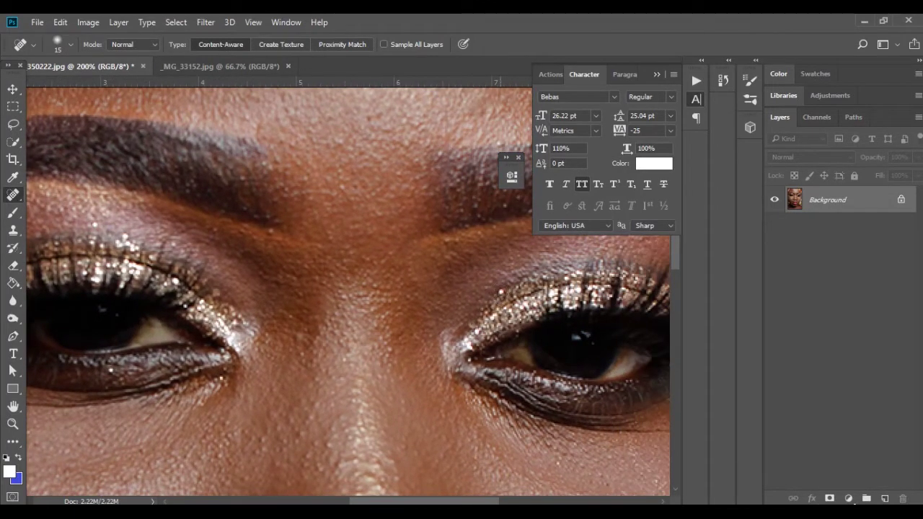
Heal the remaining spots on the cheek below the eye on the image's left side.
drag(379, 311, 347, 172)
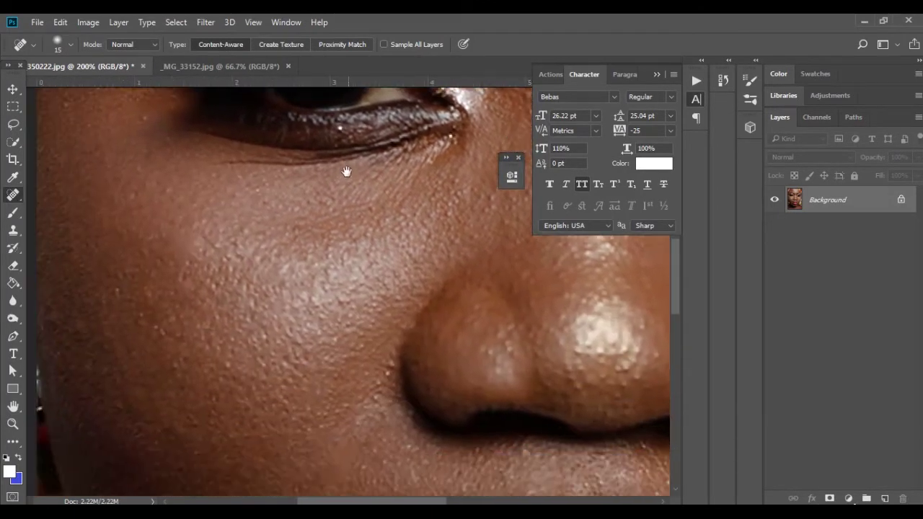
drag(290, 205, 367, 148)
drag(220, 238, 223, 263)
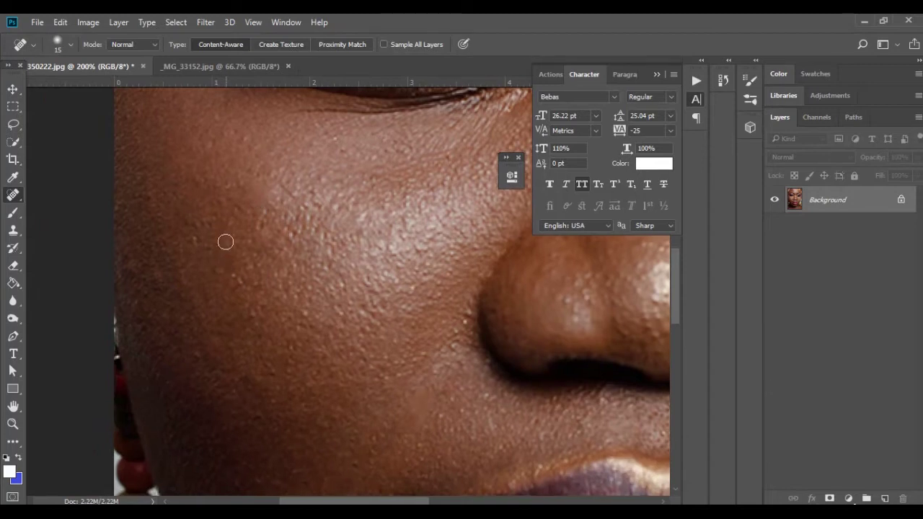
mouse_move(370, 289)
mouse_down()
mouse_move(294, 189)
mouse_move(272, 226)
mouse_move(195, 245)
mouse_up()
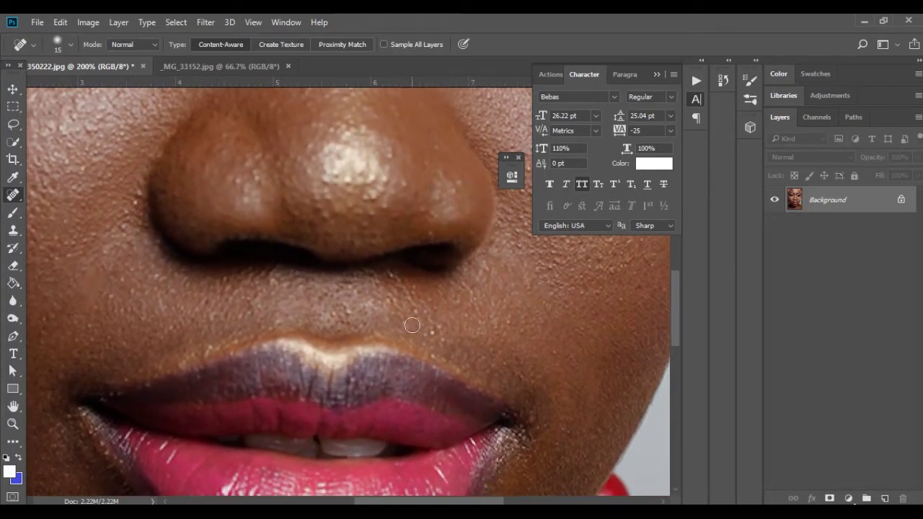
Heal the spots above the upper lip and the bumps on the chin below the lower lip.
click(435, 334)
mouse_move(478, 346)
mouse_down()
mouse_move(363, 303)
mouse_move(348, 279)
mouse_move(396, 232)
mouse_move(329, 248)
mouse_move(453, 220)
mouse_move(458, 159)
mouse_up()
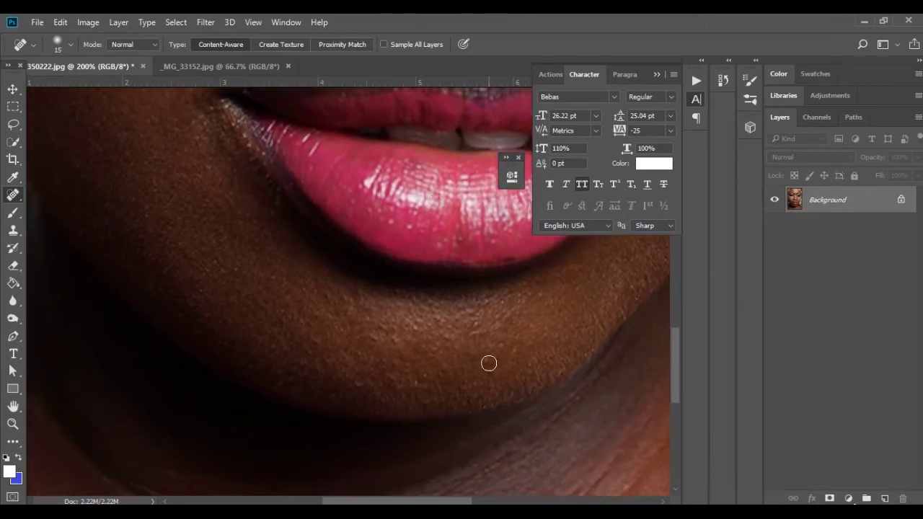
click(471, 332)
click(398, 343)
click(386, 327)
click(500, 347)
click(520, 339)
Heal the spots around the mouth corner and beside the nostril on the image's left side.
drag(293, 242, 467, 387)
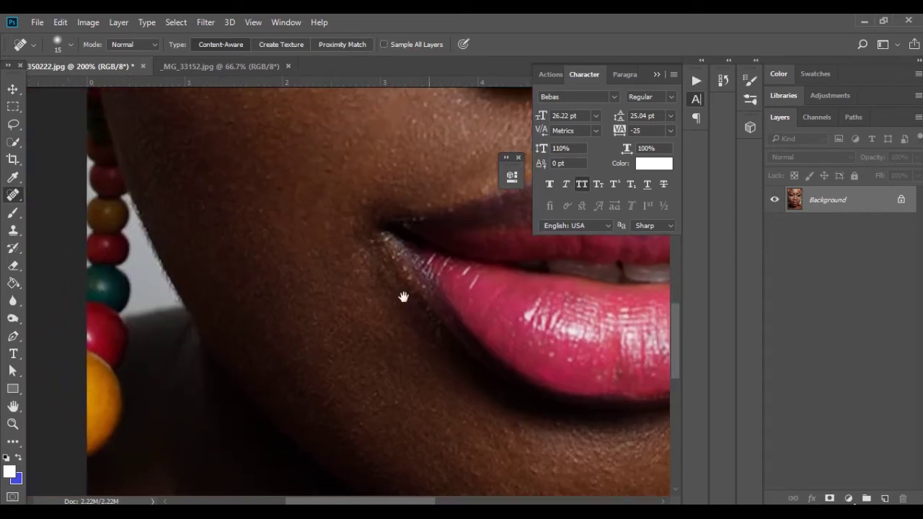
drag(338, 240, 382, 348)
drag(339, 289, 318, 314)
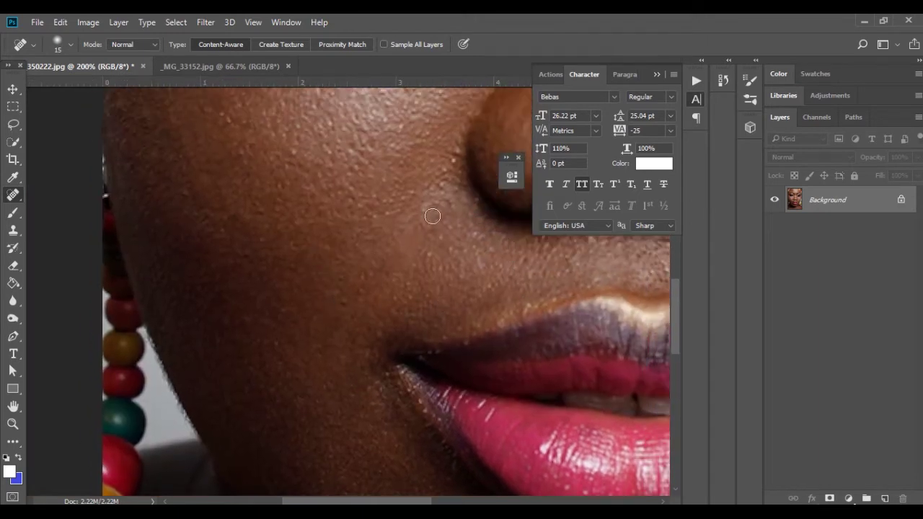
drag(426, 217, 385, 299)
click(412, 240)
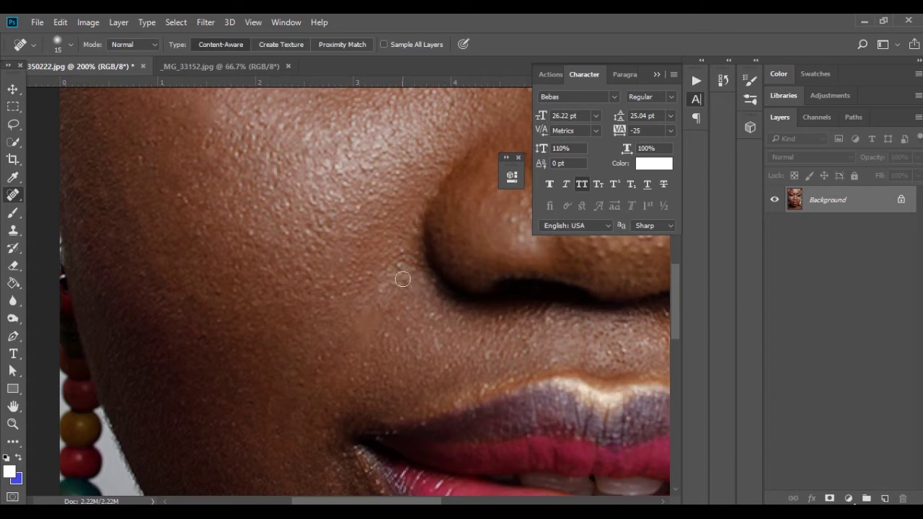
mouse_move(411, 272)
mouse_down()
mouse_move(334, 329)
mouse_move(268, 302)
mouse_up()
drag(329, 265, 307, 279)
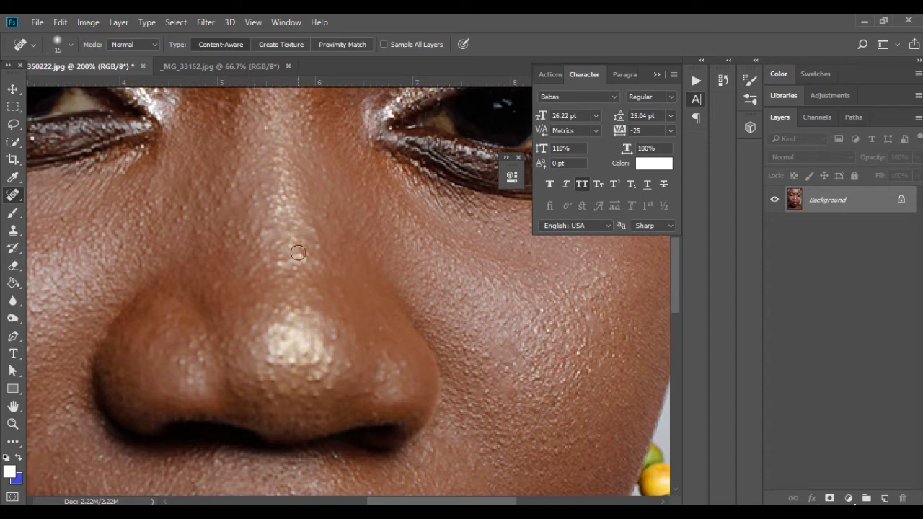
Heal the small spots along the bridge of the nose.
click(306, 264)
click(311, 234)
click(324, 217)
key(ctrl+minus)
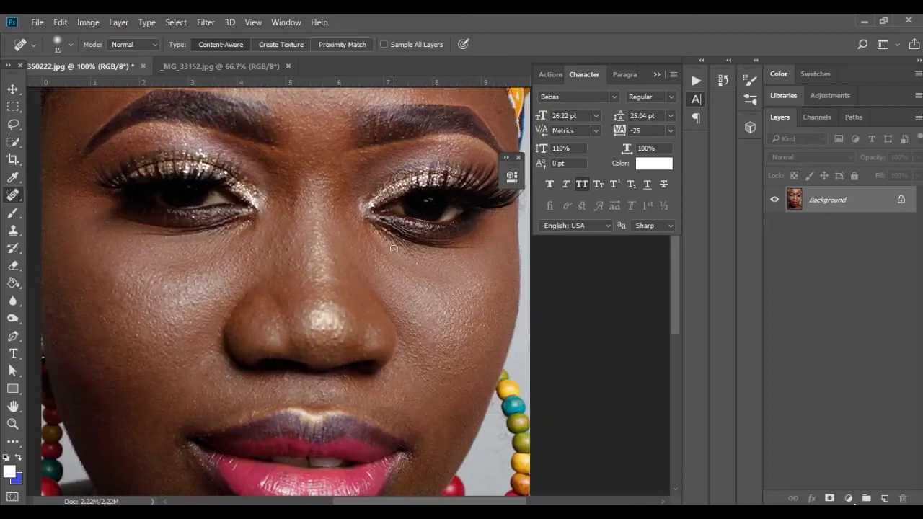
key(ctrl+minus)
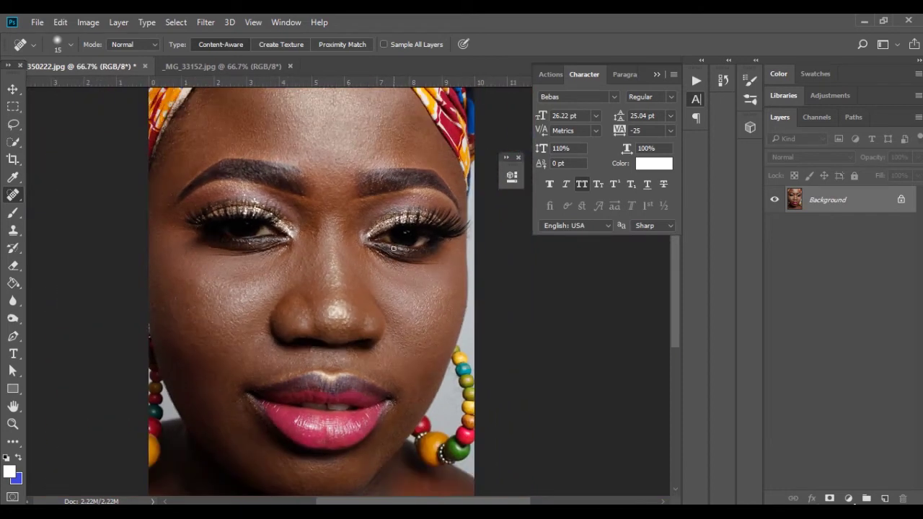
Duplicate the Background layer twice, naming the lower copy "soft" and the upper copy "tex".
drag(802, 199, 885, 499)
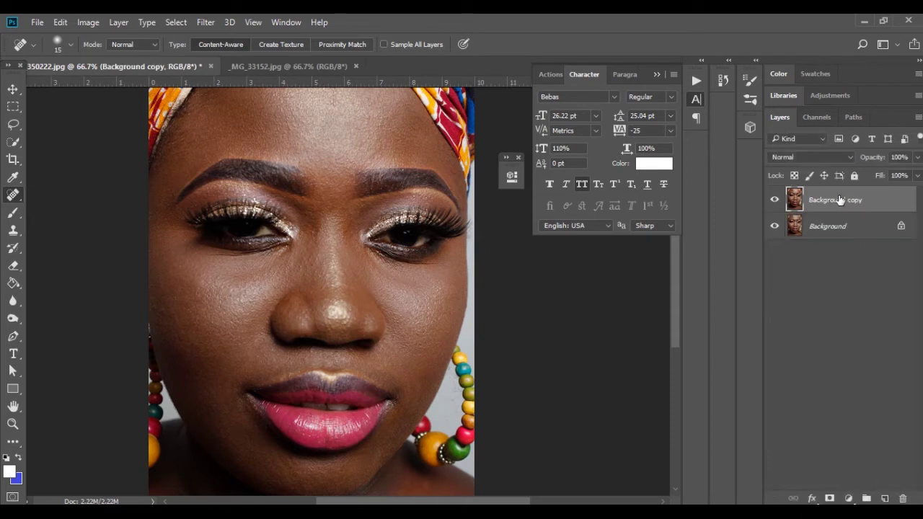
drag(840, 199, 885, 498)
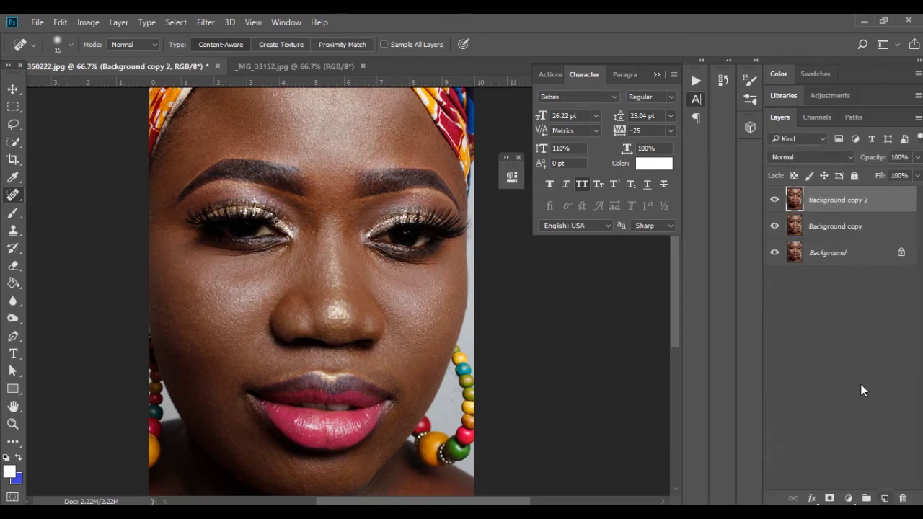
double_click(836, 227)
text(so)
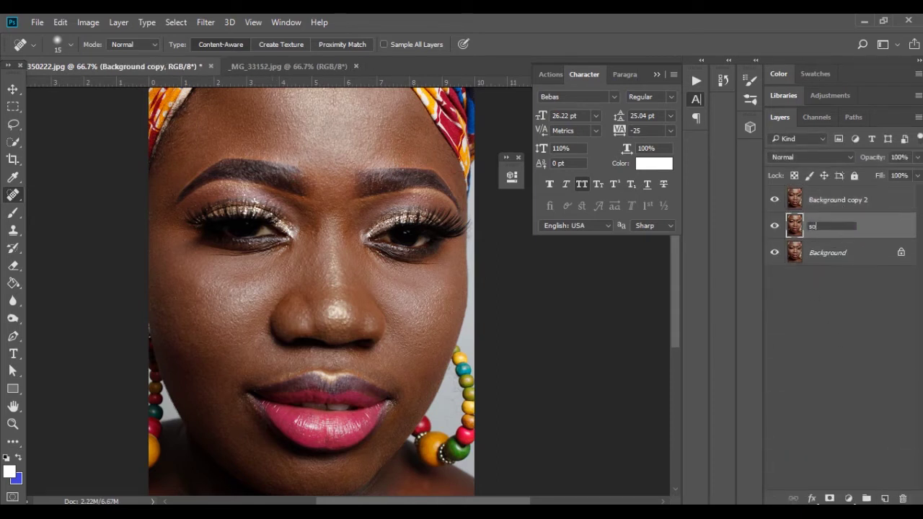
text(ft)
key(Return)
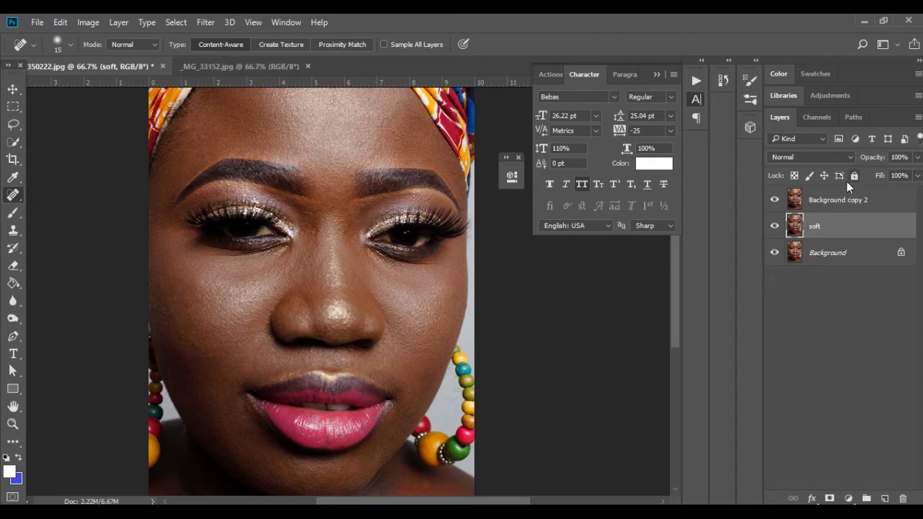
double_click(822, 199)
text(tex)
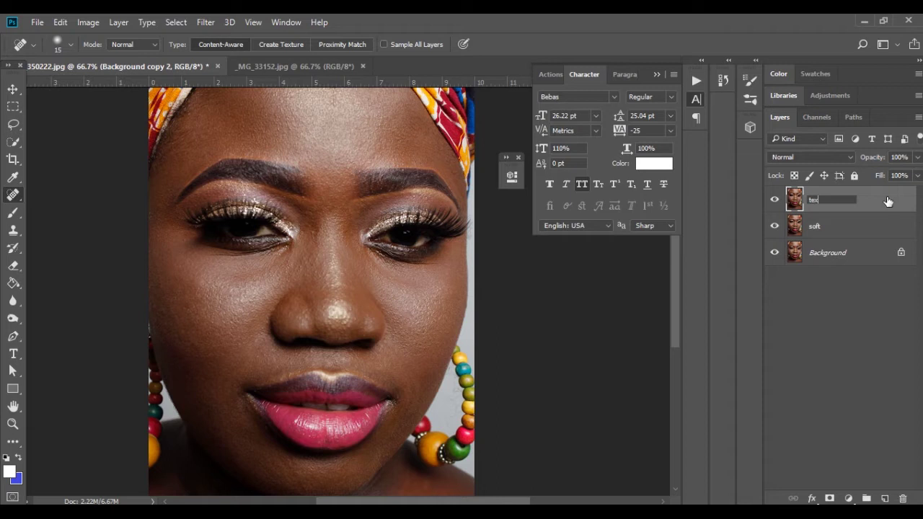
key(Return)
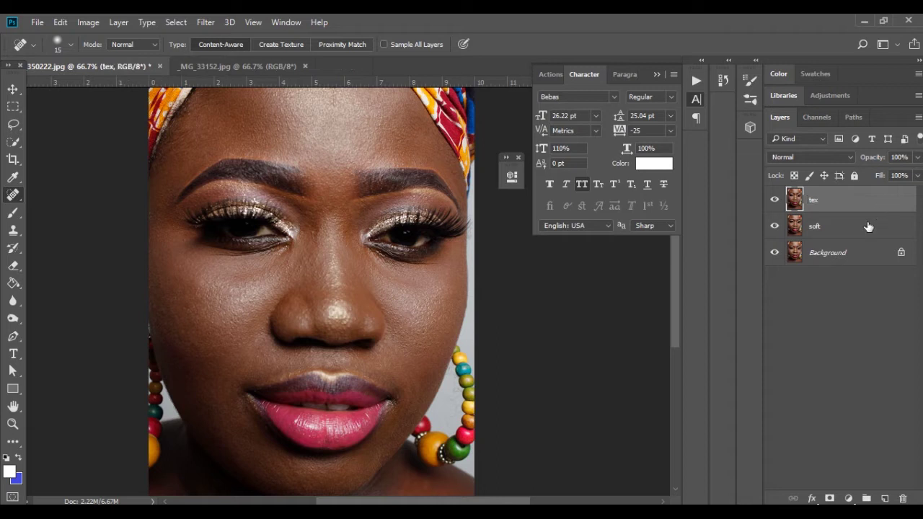
Hide the tex layer and apply Surface Blur to the soft layer with radius 60 pixels and a threshold of about 30 levels.
click(814, 230)
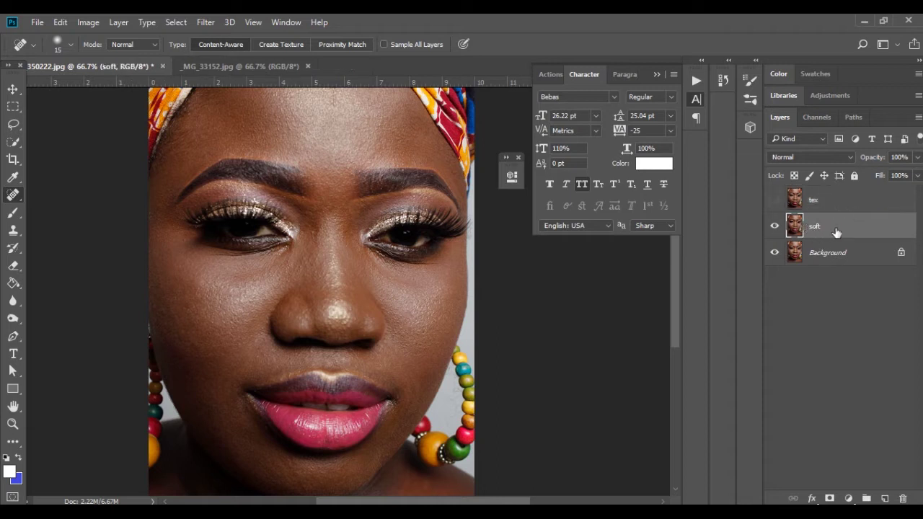
click(214, 25)
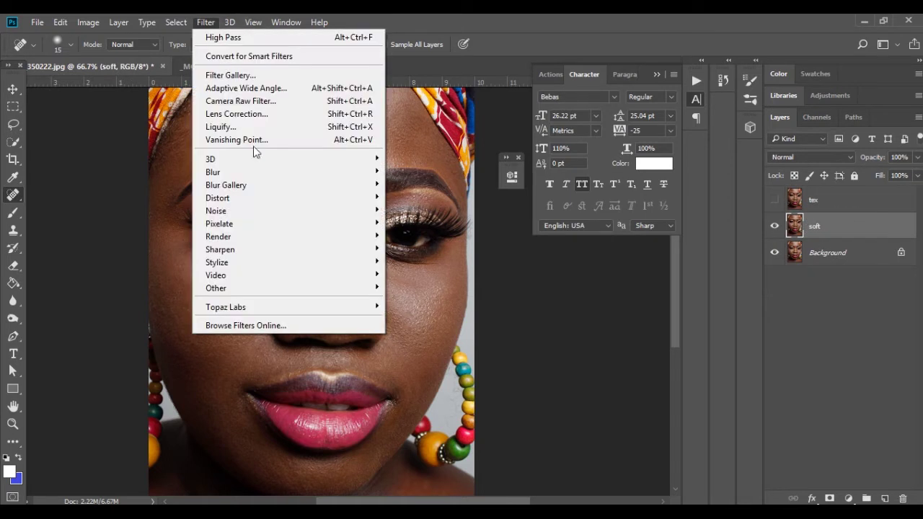
mouse_move(304, 173)
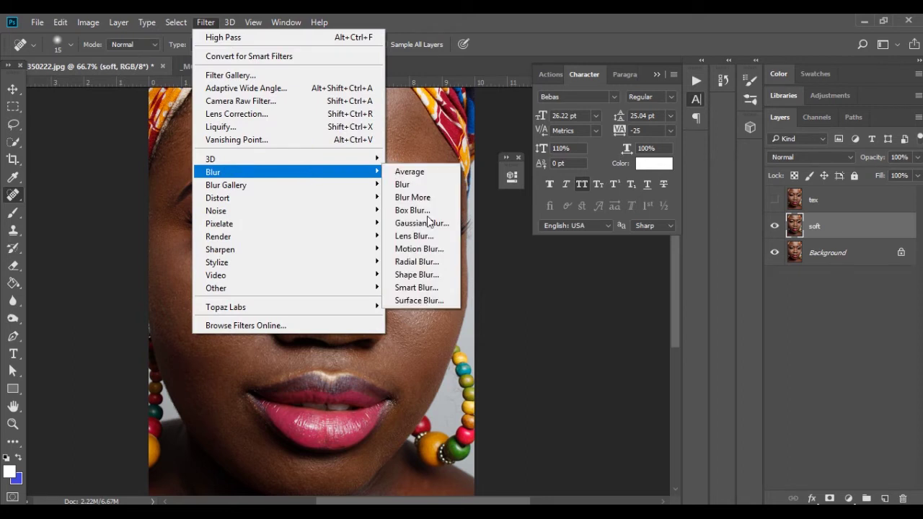
click(425, 299)
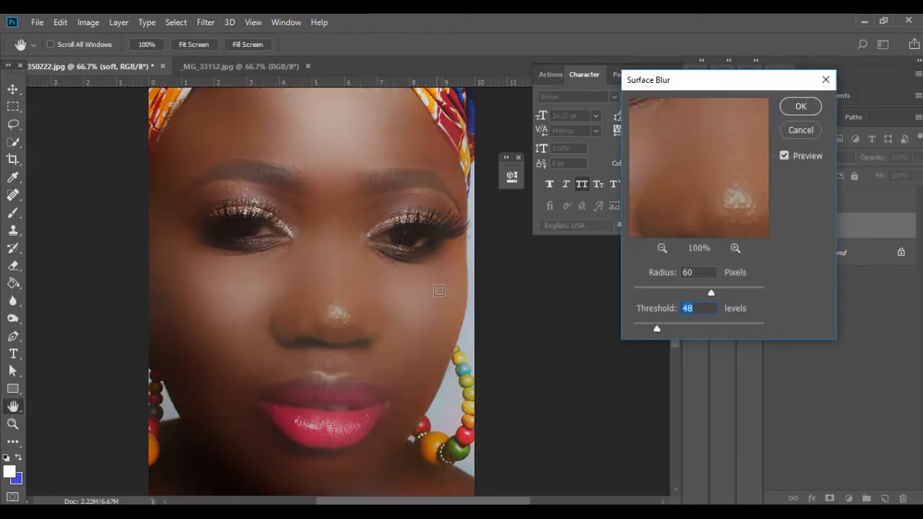
drag(661, 161, 721, 236)
drag(688, 130, 698, 183)
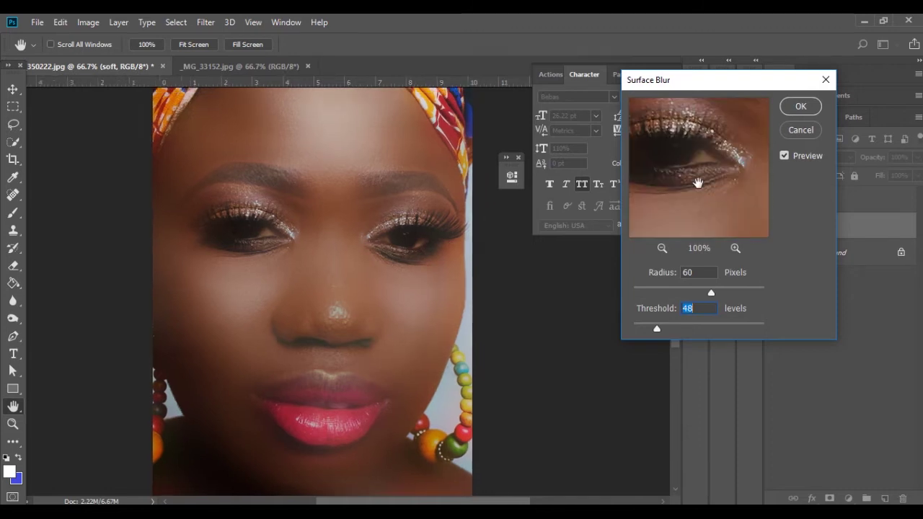
key(ctrl+minus)
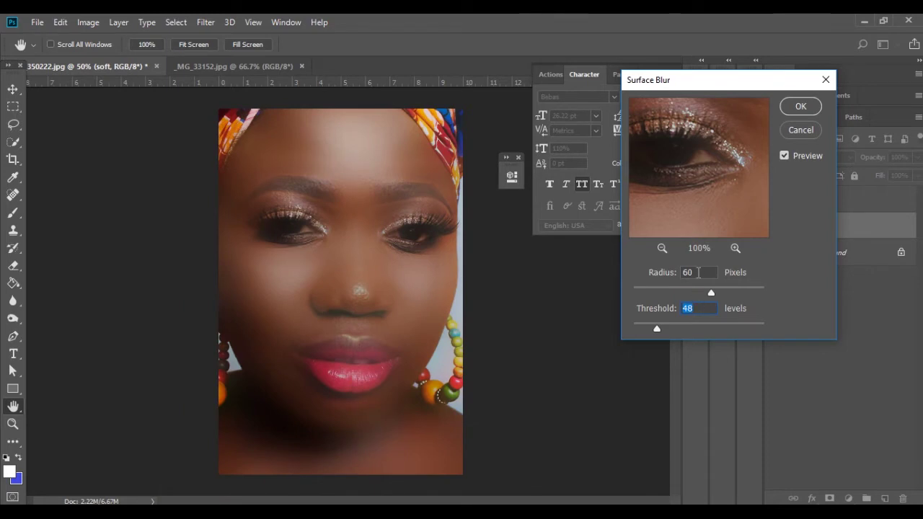
drag(689, 185, 670, 167)
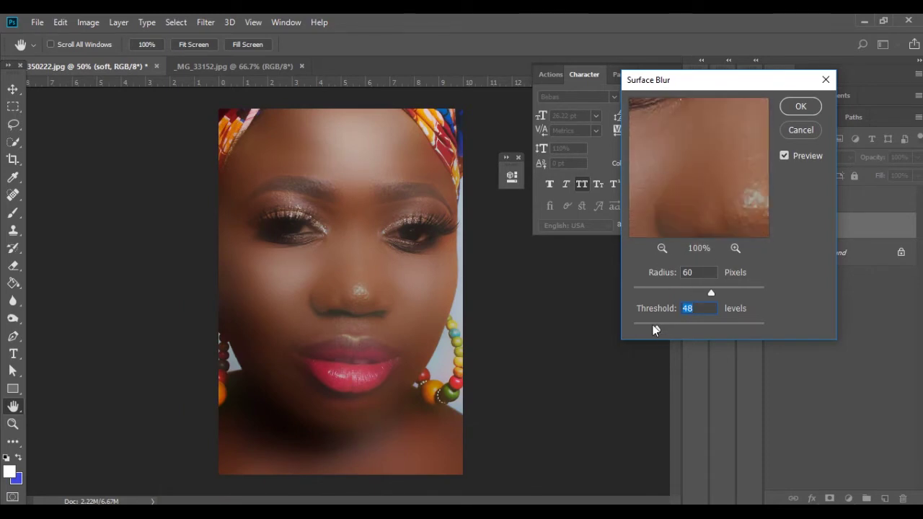
drag(667, 327, 678, 326)
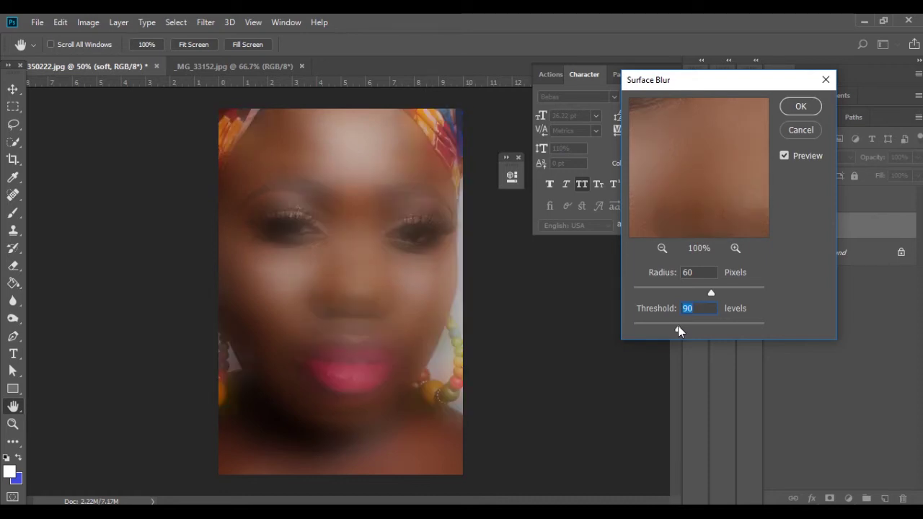
drag(663, 328, 647, 327)
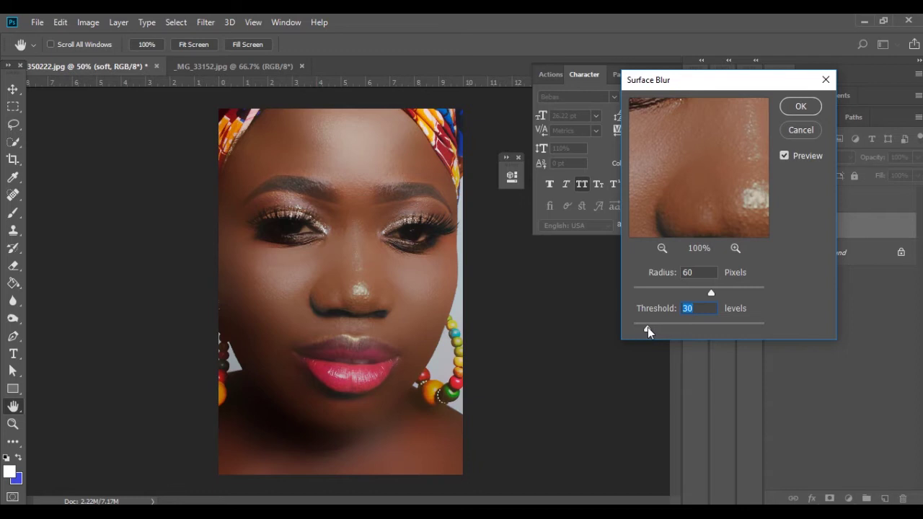
drag(647, 327, 649, 327)
click(801, 107)
key(j)
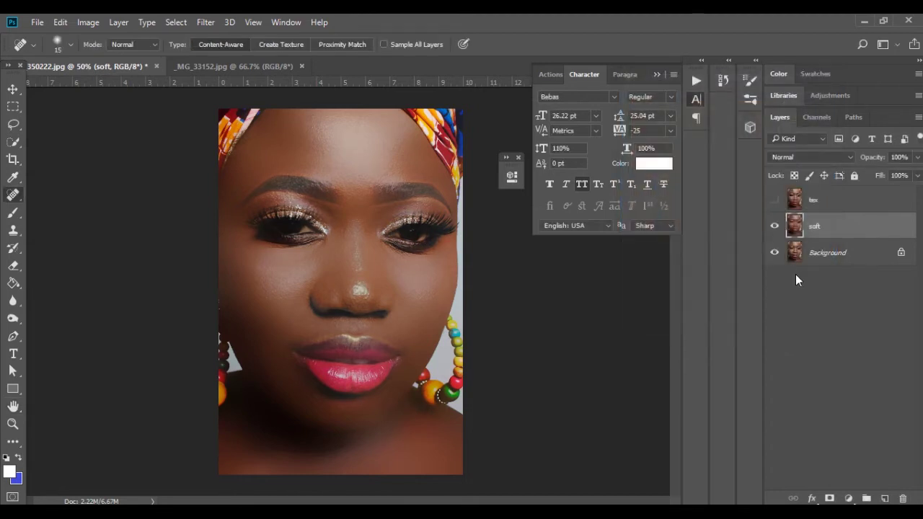
Show the tex layer and apply a High Pass filter to it with a radius of about 2.6 pixels.
click(836, 196)
click(774, 199)
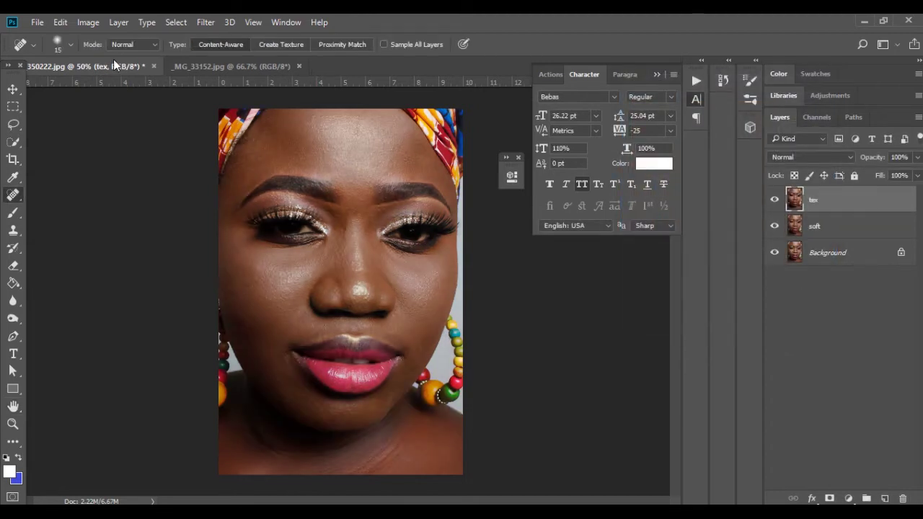
click(203, 21)
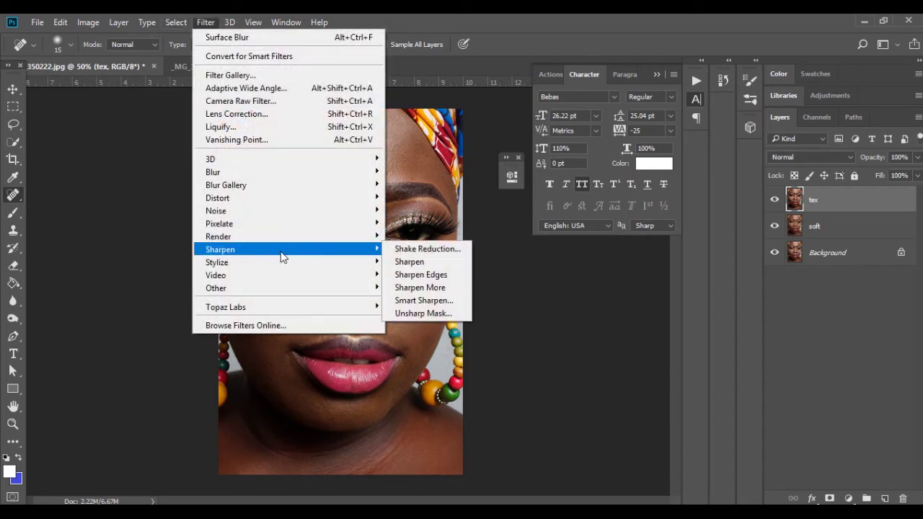
mouse_move(300, 289)
click(410, 299)
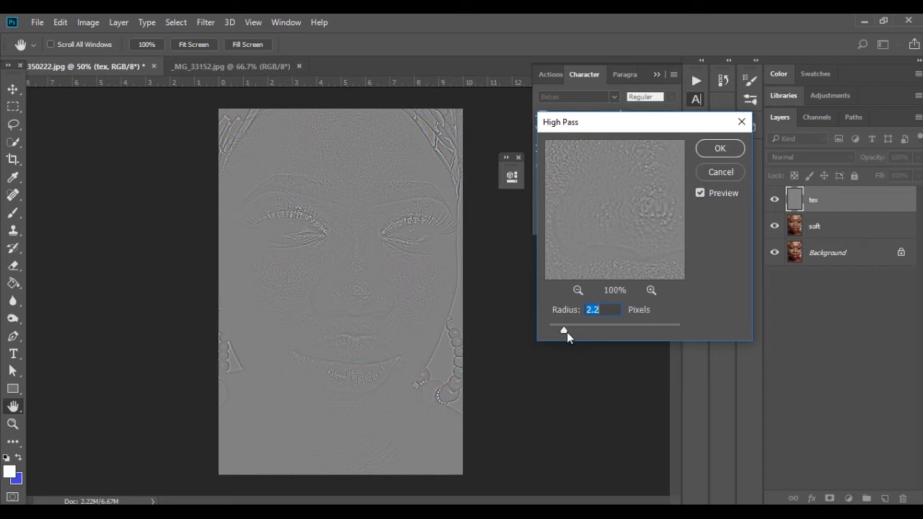
drag(565, 330, 568, 330)
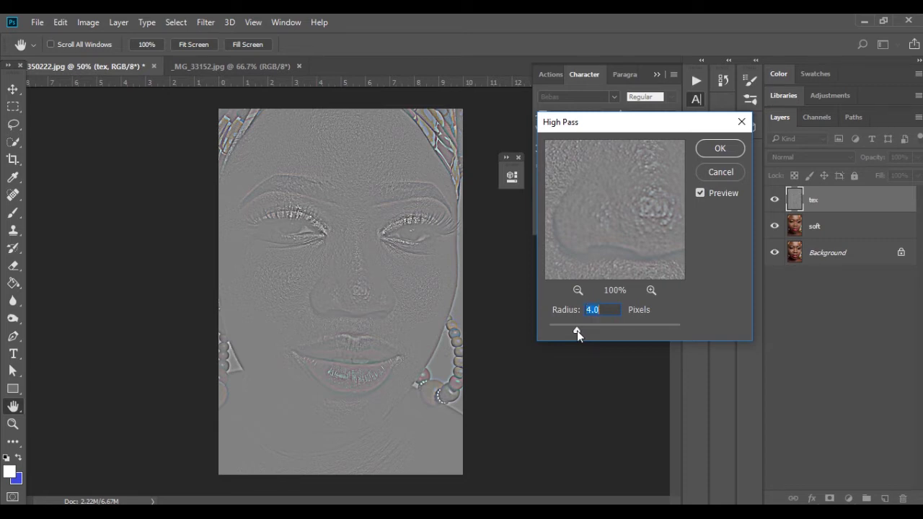
drag(575, 330, 568, 331)
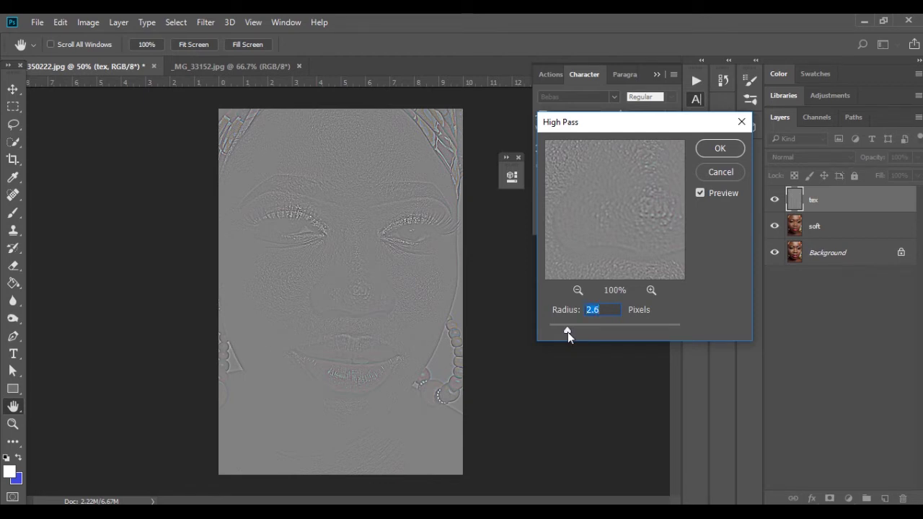
click(720, 149)
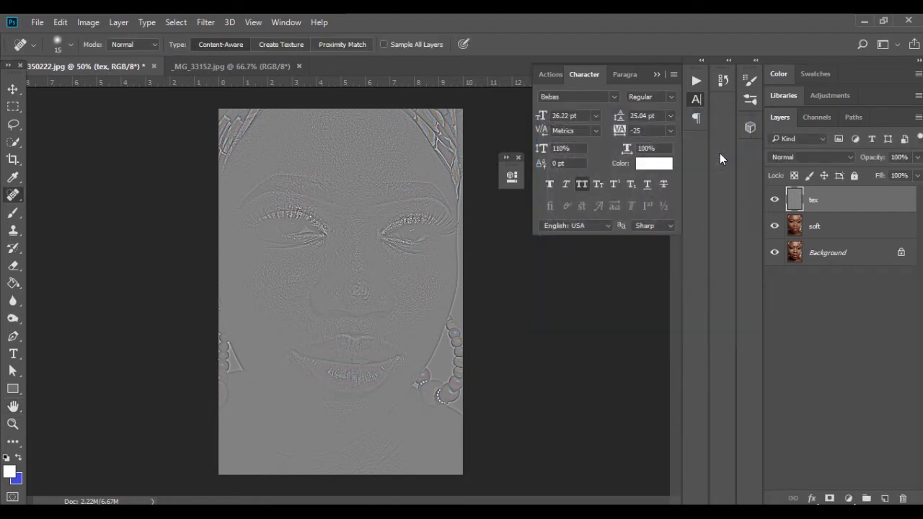
Set the tex layer's blend mode to Hard Light and check the skin texture up close.
click(829, 157)
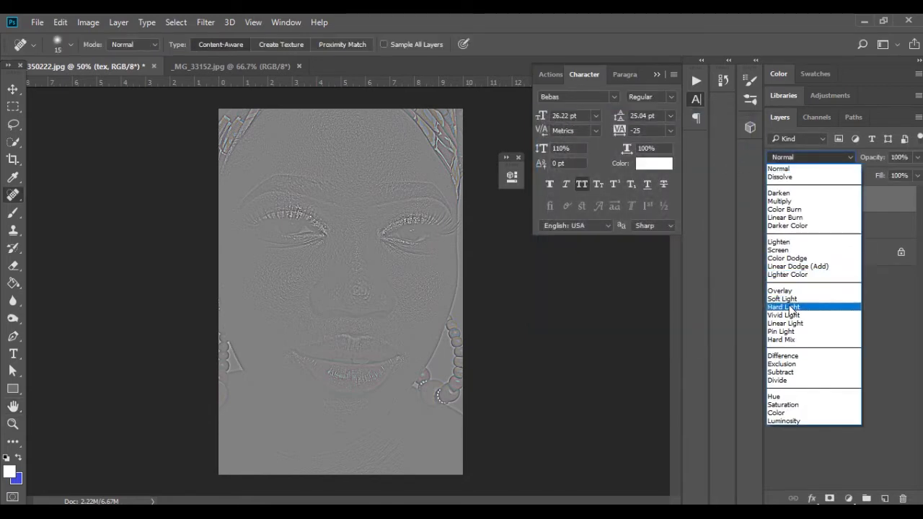
click(792, 307)
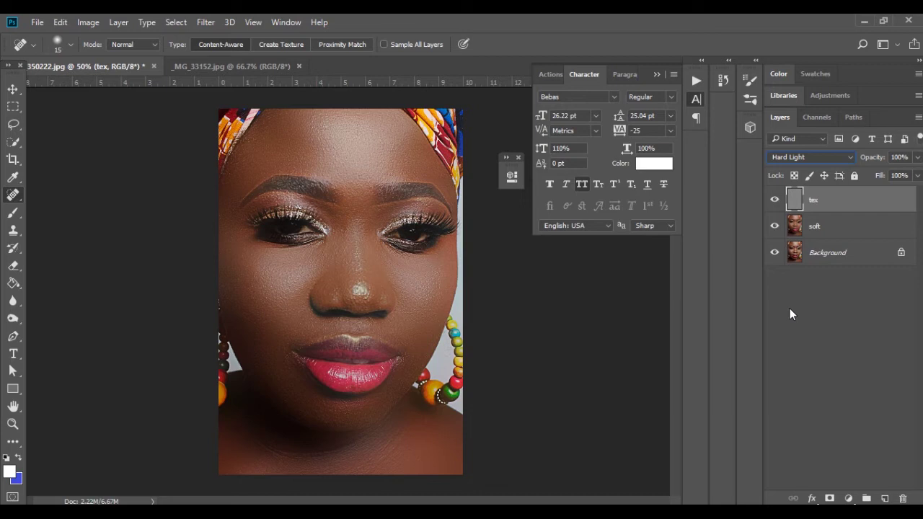
key(ctrl+plus)
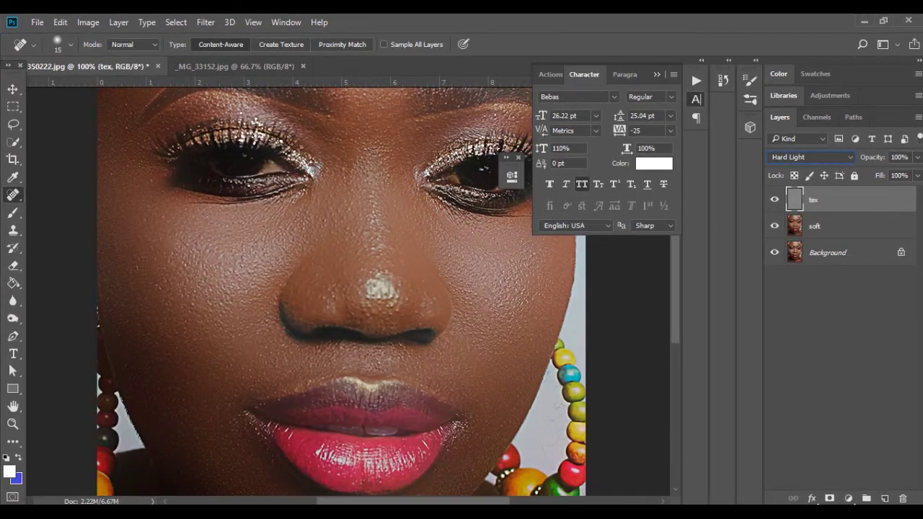
drag(364, 361, 367, 223)
drag(380, 305, 402, 382)
key(ctrl+minus)
key(ctrl+minus)
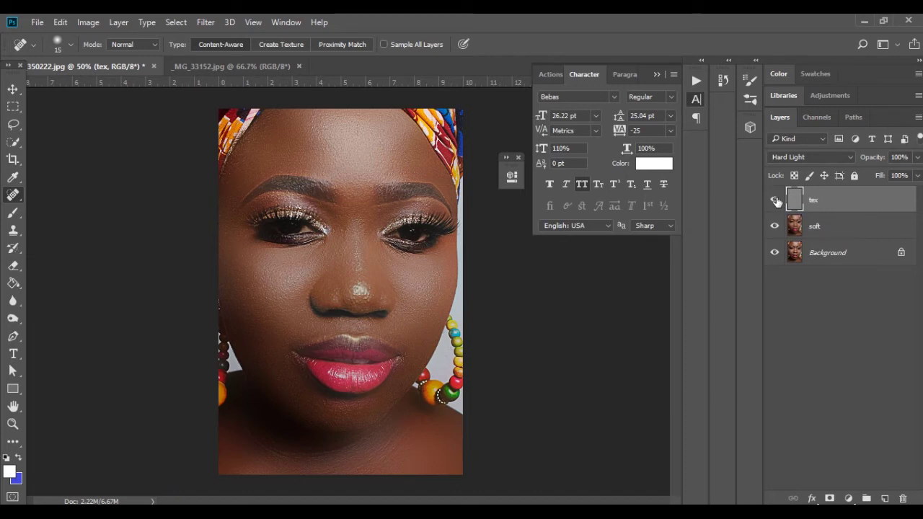
Compare the portrait with the tex and soft layers each hidden and shown again.
click(775, 201)
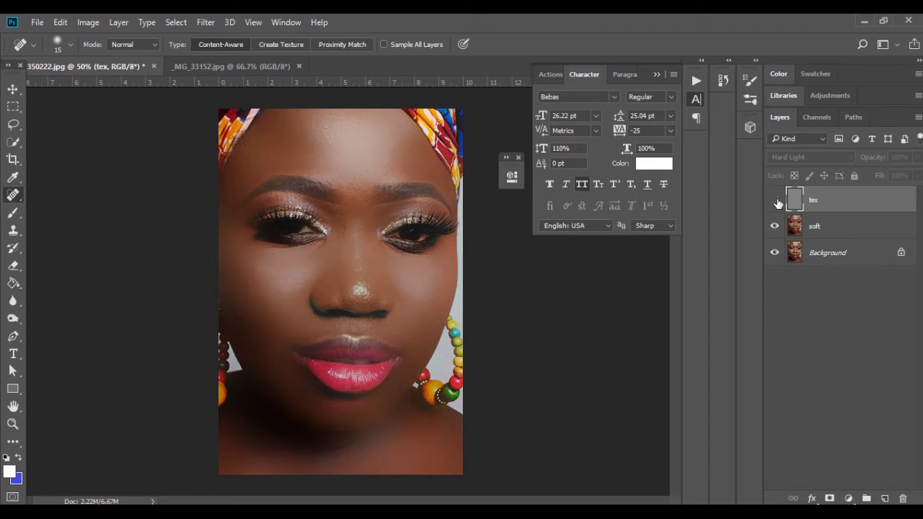
click(775, 200)
click(775, 227)
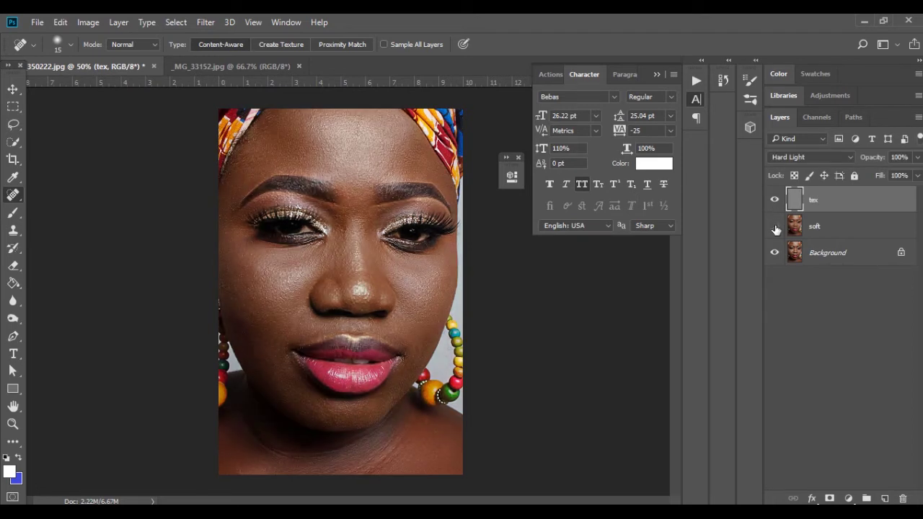
click(775, 227)
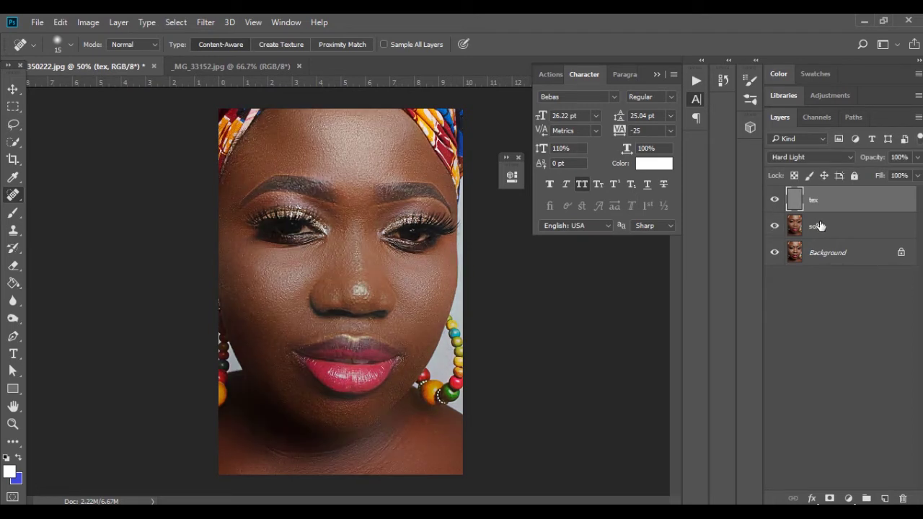
click(775, 228)
click(775, 227)
click(775, 227)
click(774, 227)
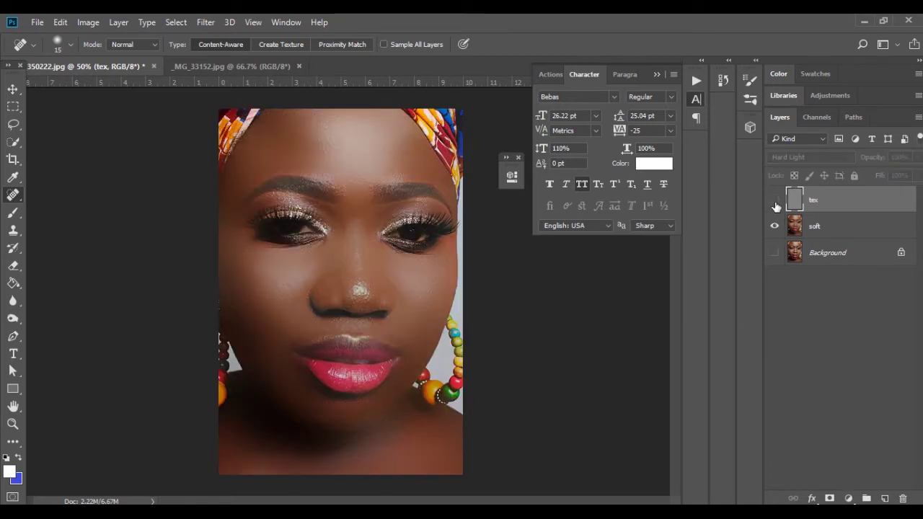
Group the soft and tex layers, add a black mask to the group, and make the Background layer visible.
click(824, 226)
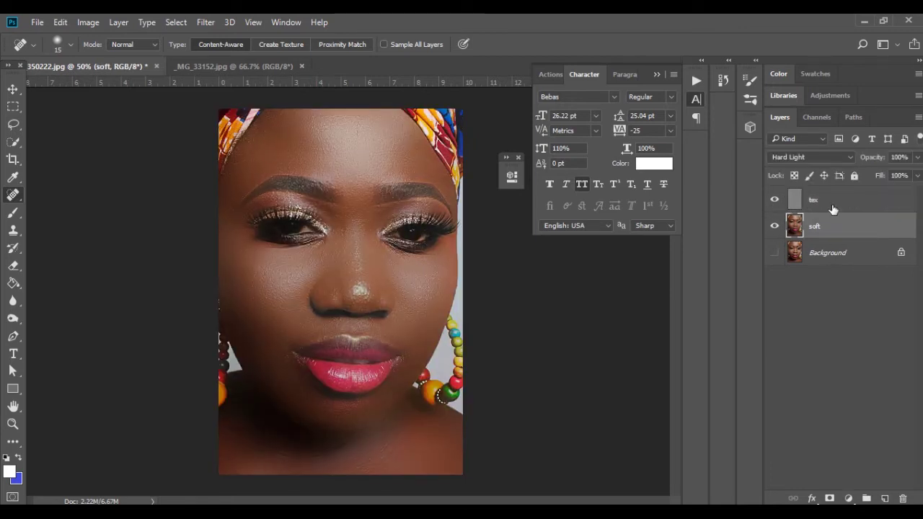
shift+click(833, 208)
key(ctrl+g)
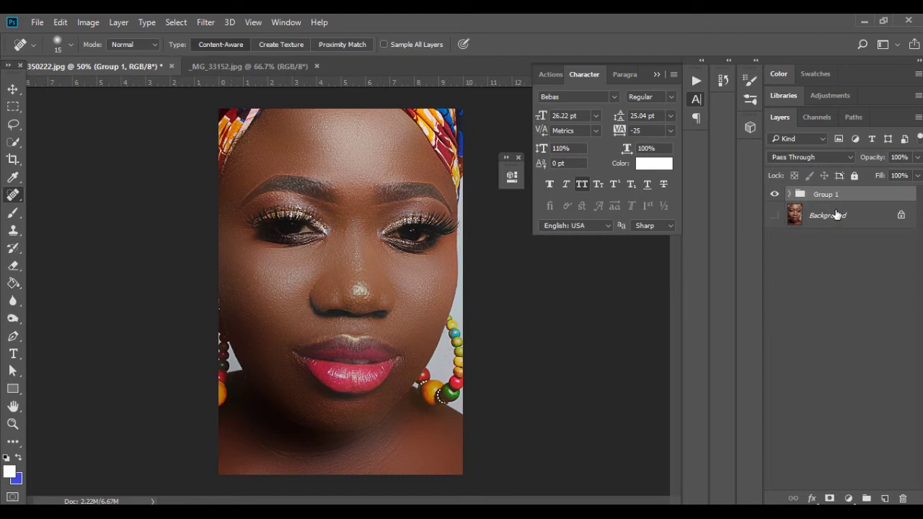
alt+click(830, 499)
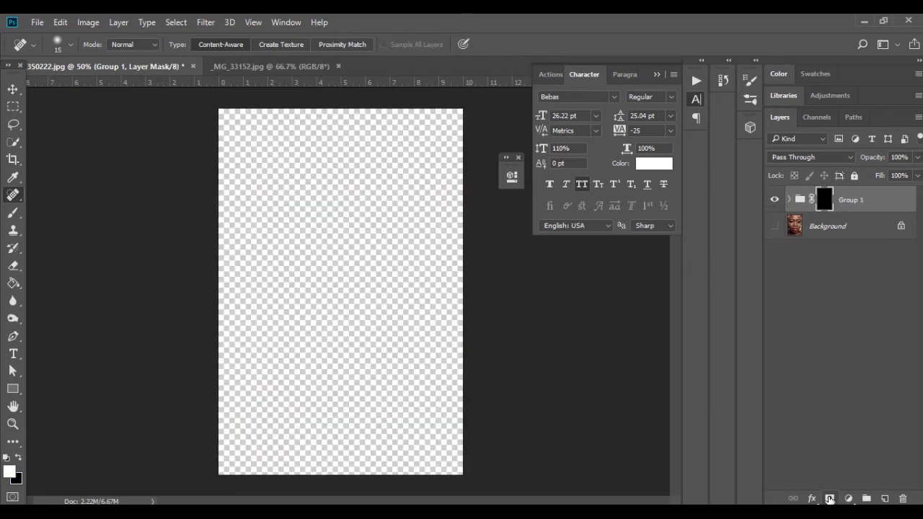
click(774, 227)
click(846, 228)
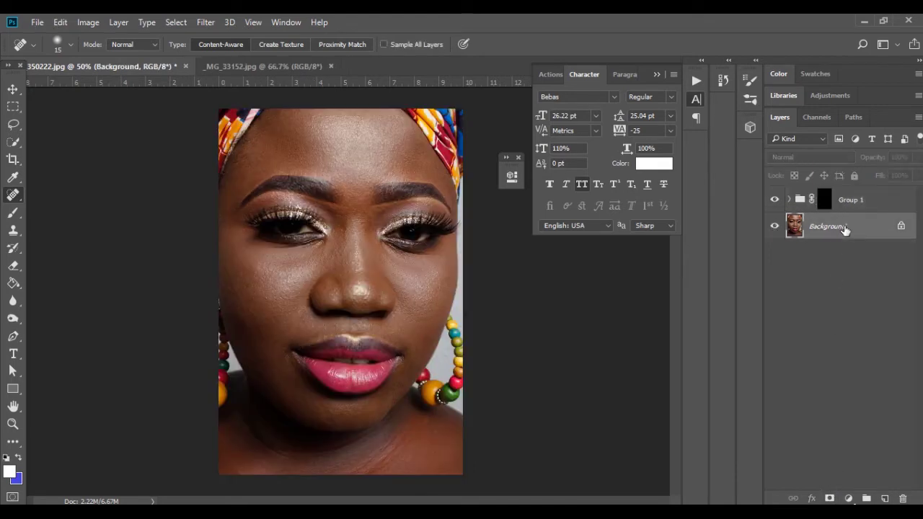
click(865, 199)
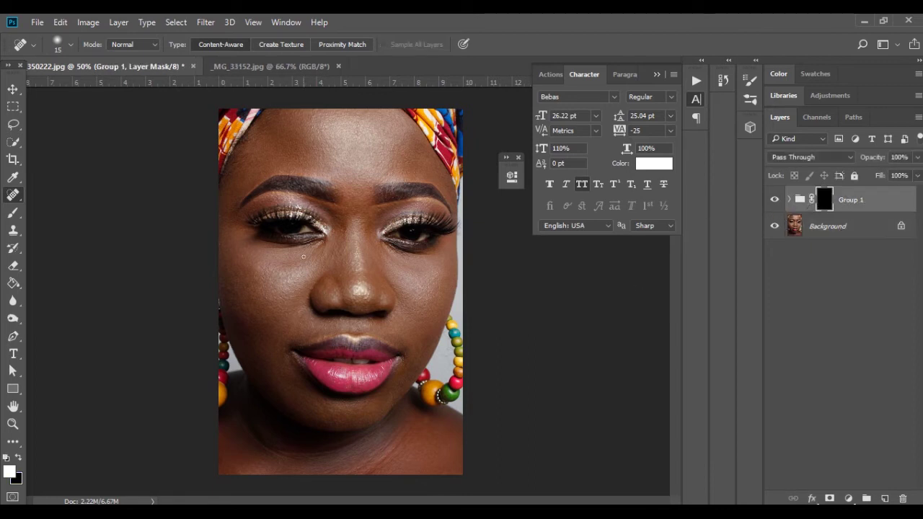
click(13, 318)
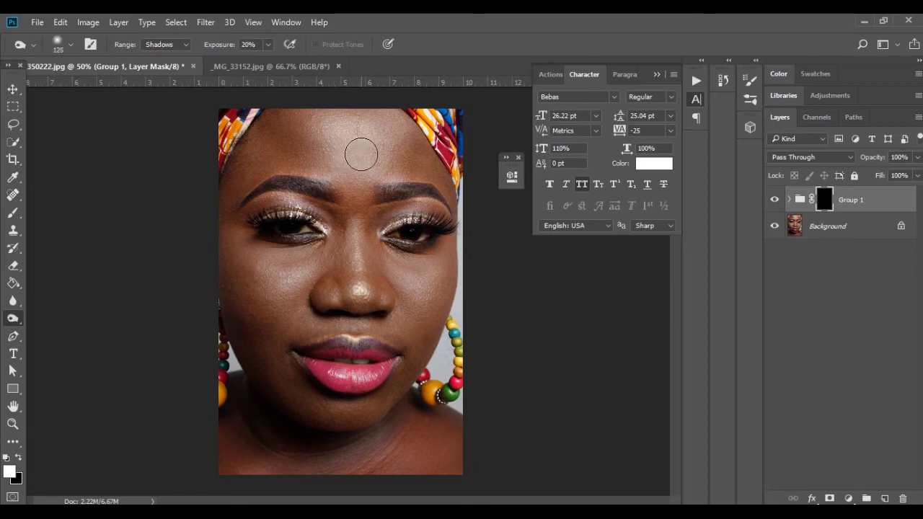
key(ctrl+plus)
drag(353, 165, 369, 343)
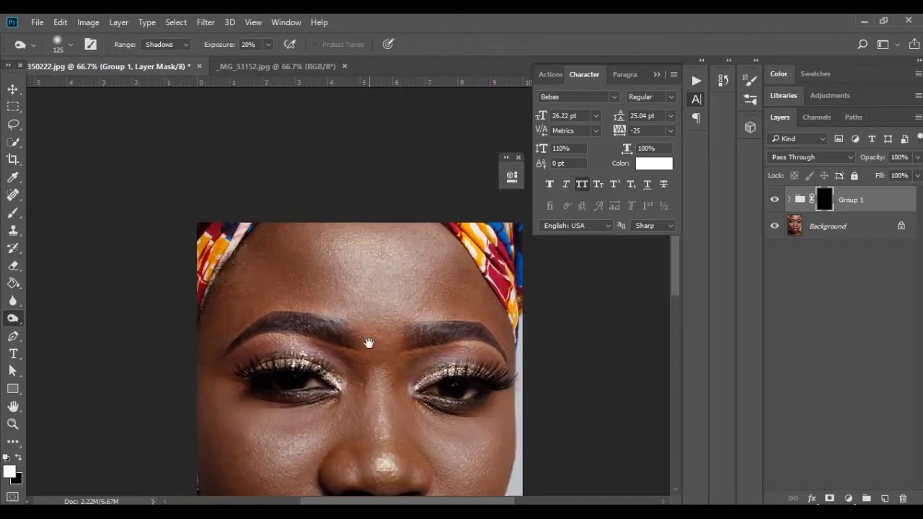
key(bracketright)
key(bracketright)
Paint white over the forehead on the group's mask with the Brush at 100% opacity and size 175.
click(18, 216)
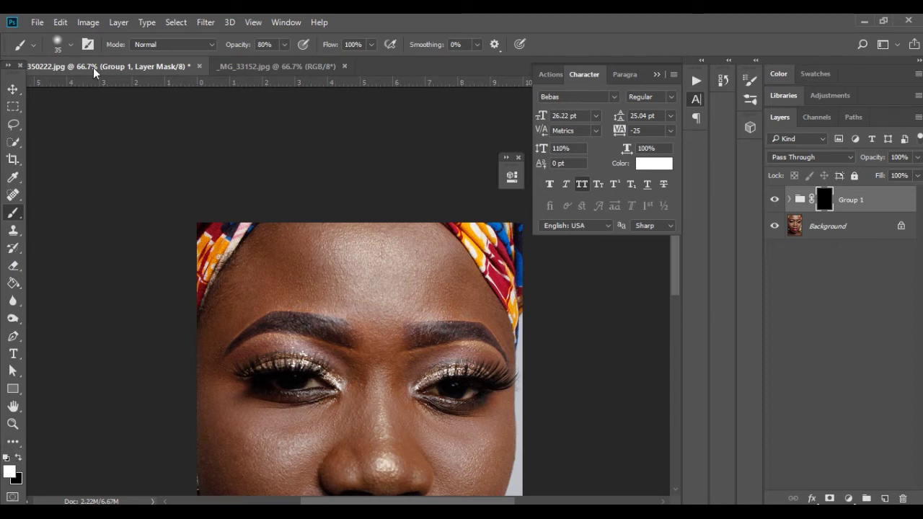
click(283, 44)
click(438, 19)
key(bracketright)
key(bracketright)
key(bracketright)
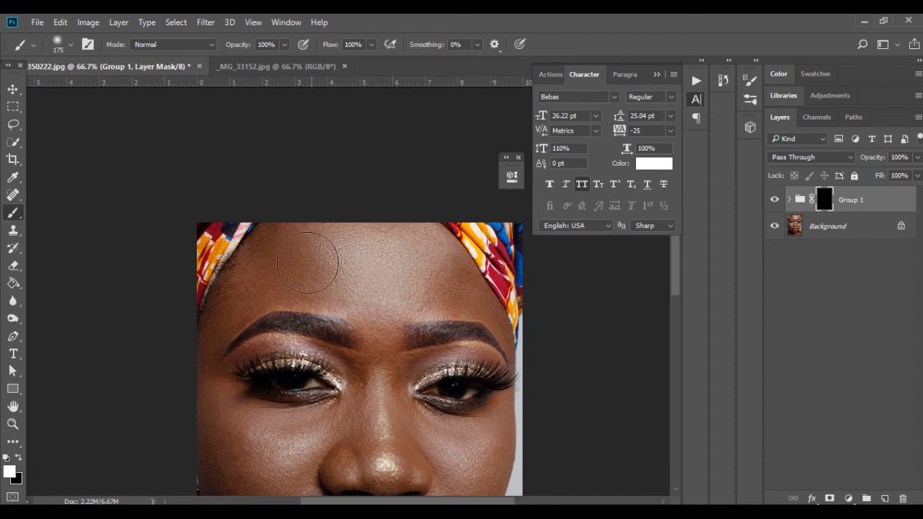
mouse_move(407, 253)
mouse_down()
mouse_move(378, 247)
mouse_move(426, 278)
mouse_move(361, 280)
mouse_move(302, 256)
mouse_up()
Paint white over the nose bridge and both cheeks on the group's mask with a size 100 brush.
key(bracketleft)
key(bracketleft)
key(bracketleft)
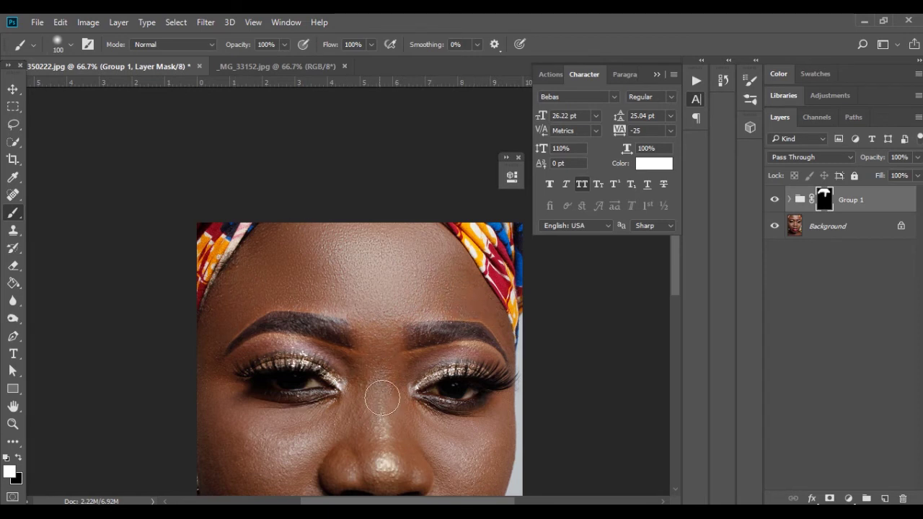
scroll(382, 392, down, 3)
scroll(392, 371, down, 1)
mouse_move(390, 346)
mouse_down()
mouse_move(384, 355)
mouse_move(389, 282)
mouse_move(455, 334)
mouse_move(469, 331)
mouse_up()
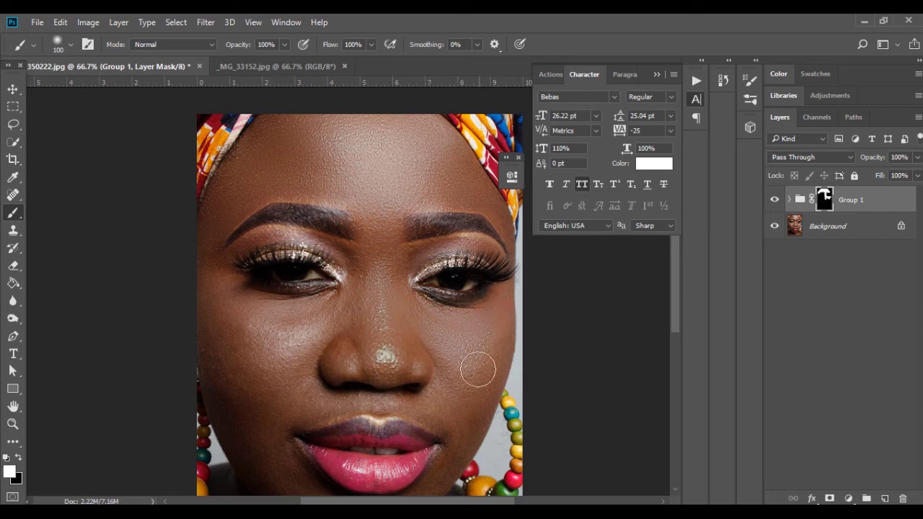
mouse_move(332, 309)
mouse_down()
mouse_move(270, 336)
mouse_move(320, 312)
mouse_move(293, 325)
mouse_move(229, 311)
mouse_move(202, 240)
mouse_move(216, 308)
mouse_up()
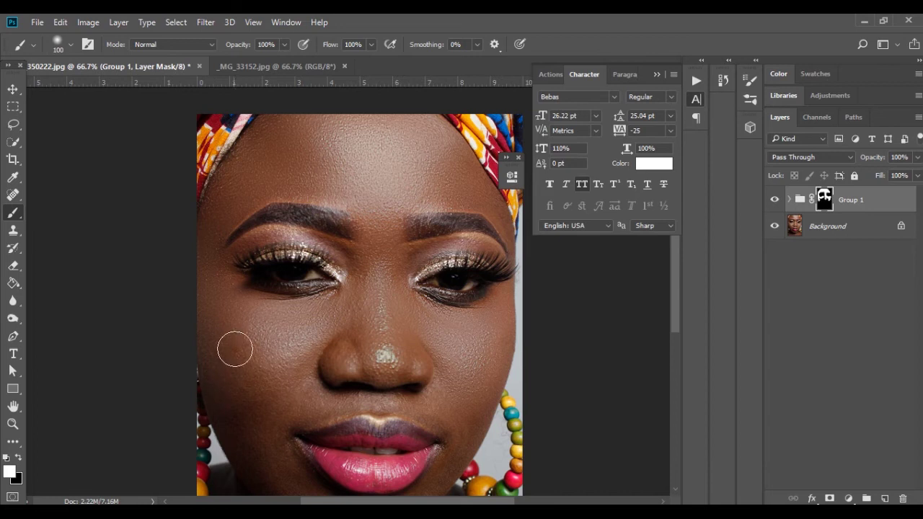
scroll(251, 346, down, 2)
drag(246, 339, 242, 290)
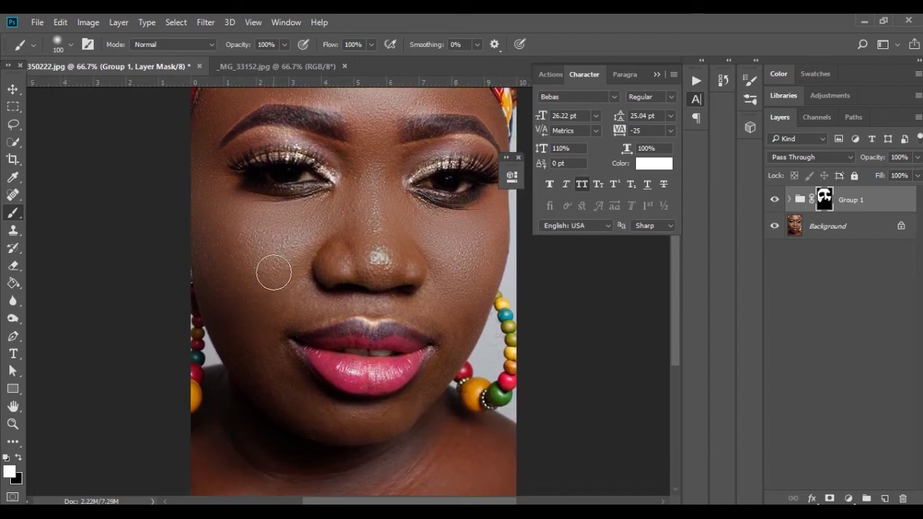
Paint white on the group's mask over the jaw on the image's left side and the chin below the lower lip.
key(ctrl+plus)
key(ctrl+plus)
mouse_move(231, 298)
mouse_down()
mouse_move(372, 200)
mouse_move(249, 192)
mouse_up()
drag(283, 304, 214, 241)
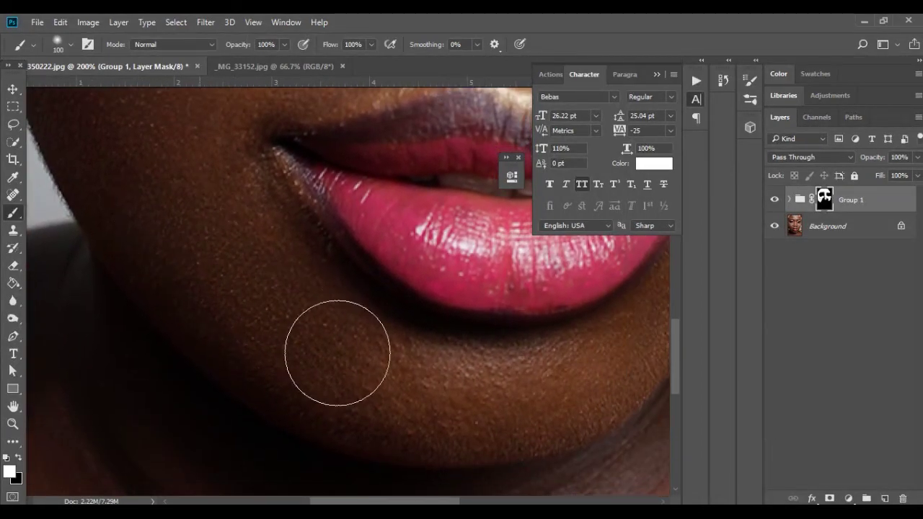
drag(354, 362, 239, 334)
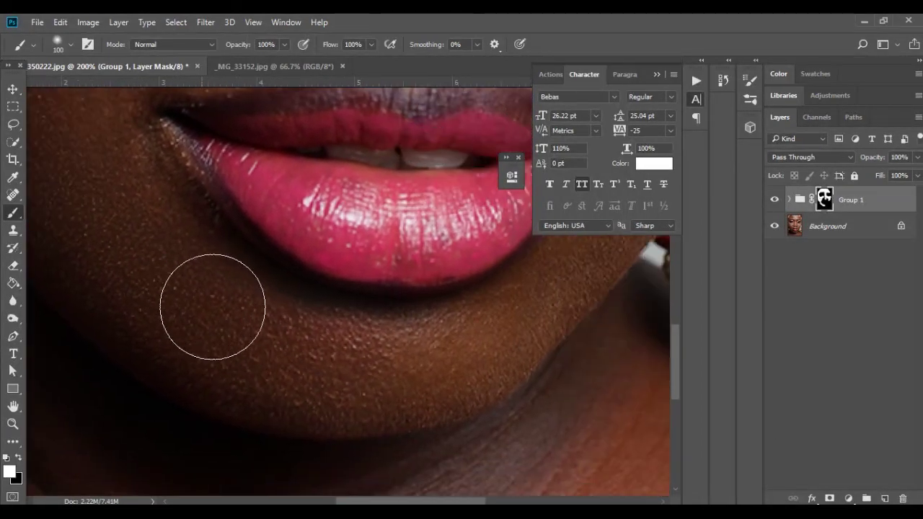
drag(301, 339, 120, 325)
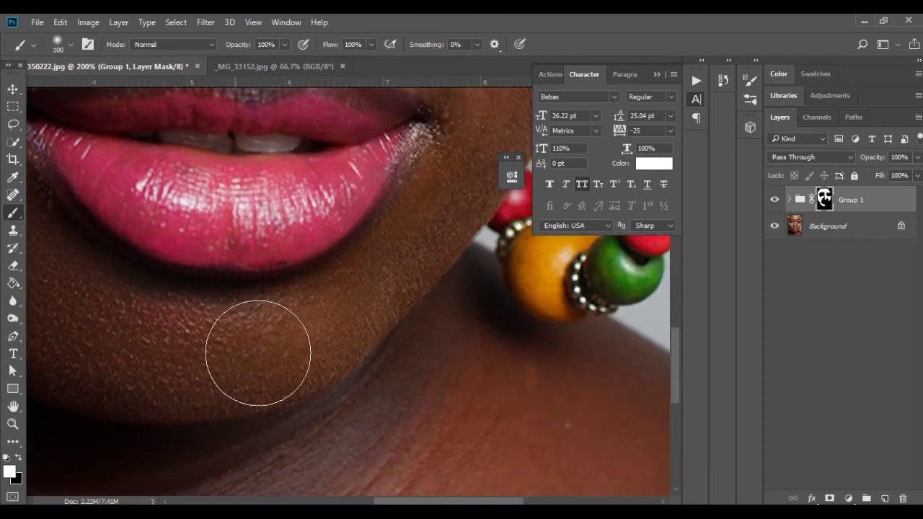
Paint white on the group's mask over the chin, jaw and cheek on the image's right side with a size 70 brush.
key(bracketleft)
key(bracketleft)
key(bracketleft)
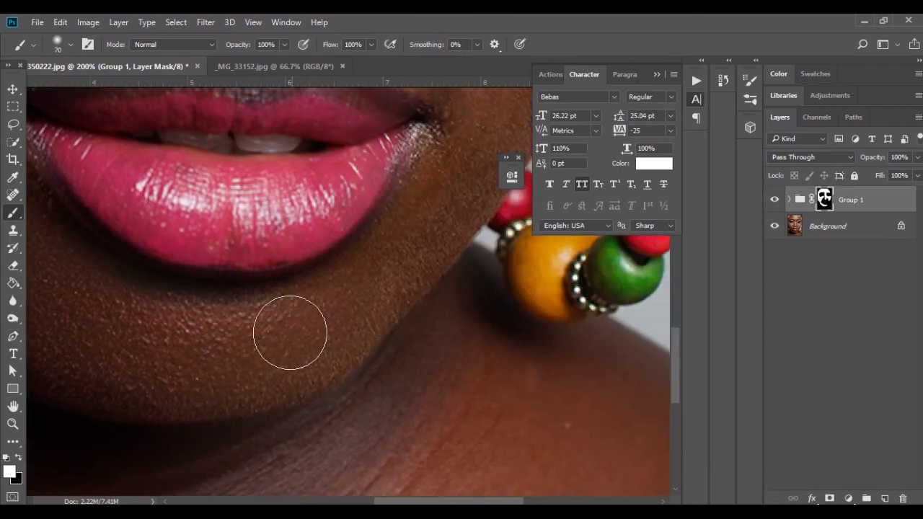
drag(330, 323, 232, 391)
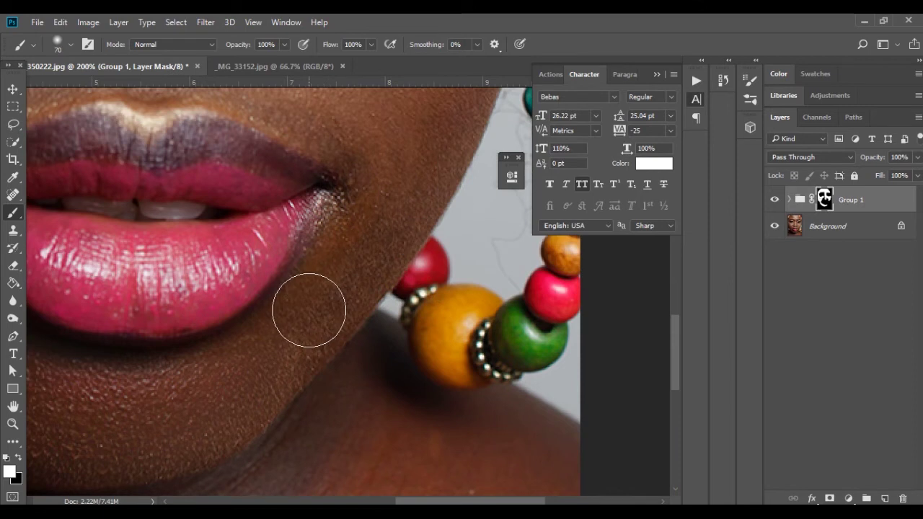
drag(404, 151, 335, 336)
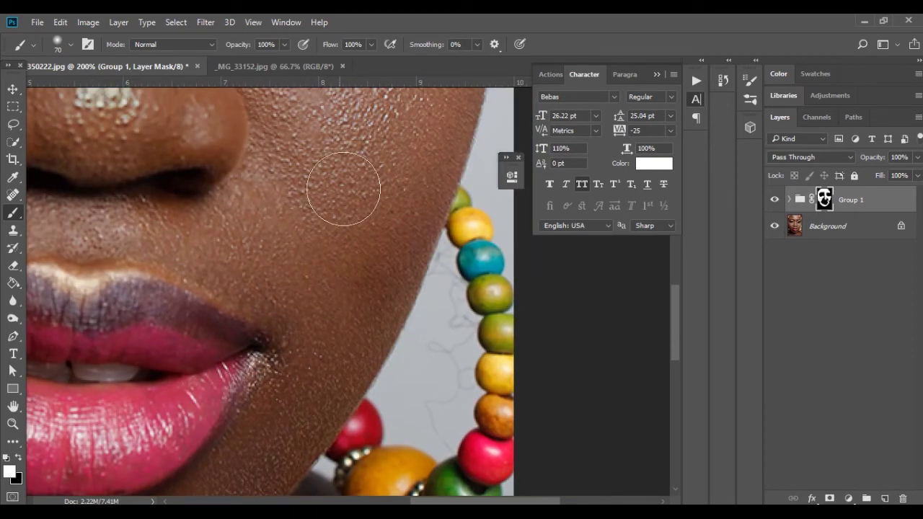
drag(357, 229, 345, 359)
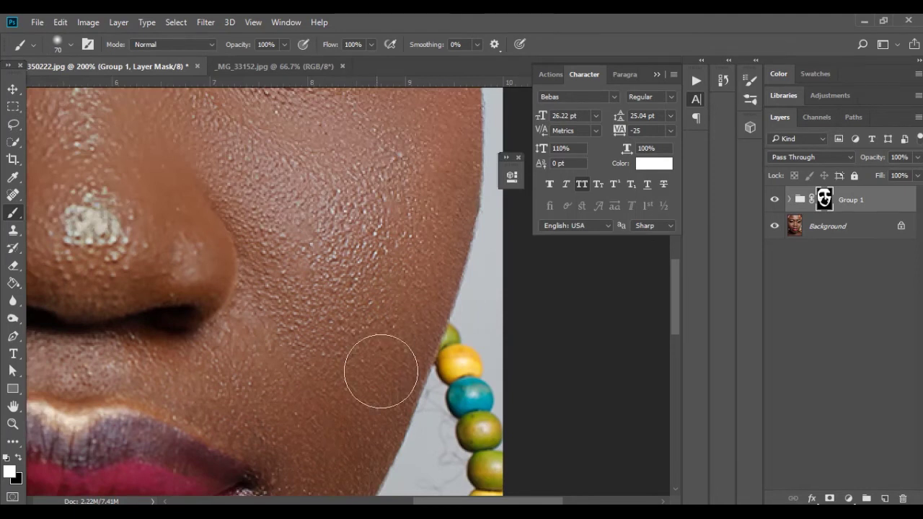
mouse_move(422, 154)
mouse_down()
mouse_move(431, 260)
mouse_move(444, 288)
mouse_up()
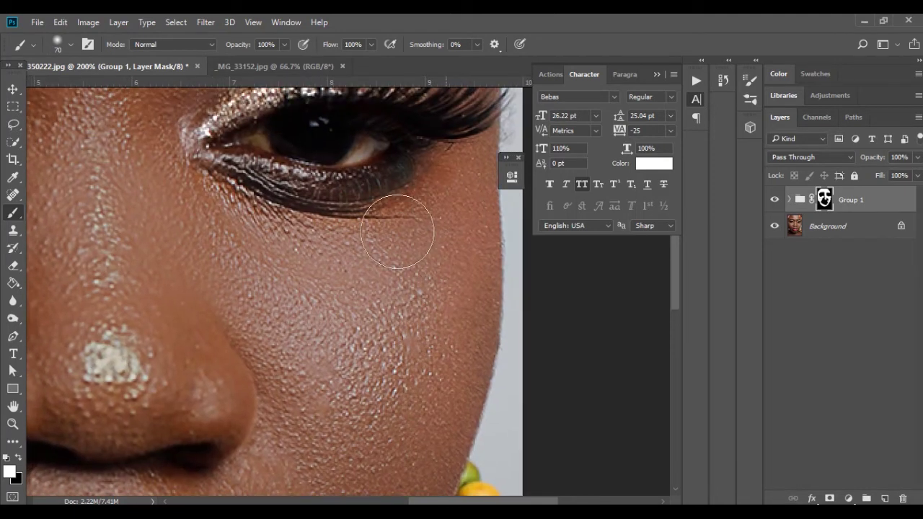
Paint white on the group's mask over the skin between nose and upper lip and over the lower lip with a size 50 brush.
mouse_move(181, 216)
mouse_down()
mouse_move(440, 114)
mouse_move(408, 96)
mouse_up()
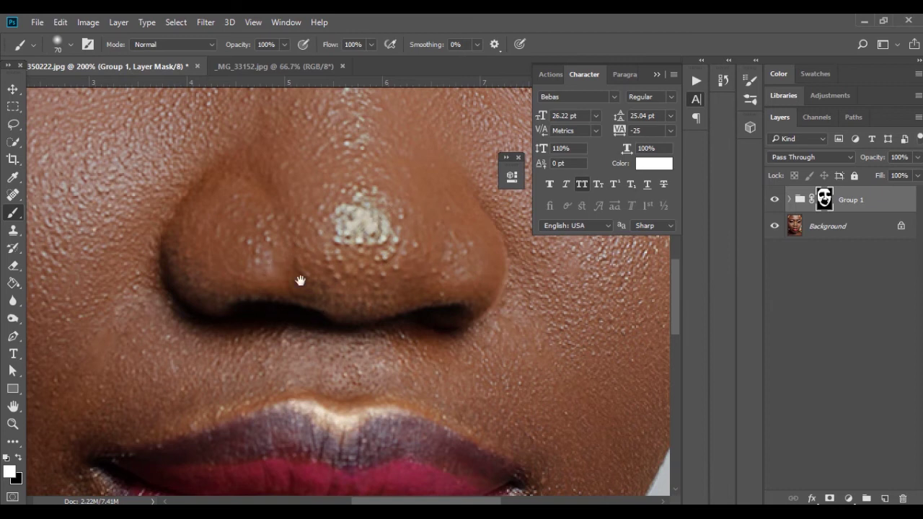
drag(300, 281, 329, 179)
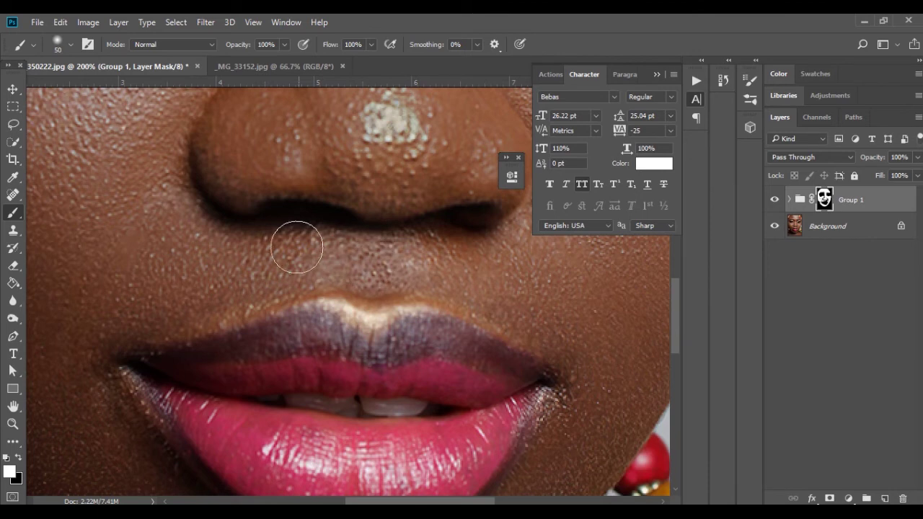
key(bracketleft)
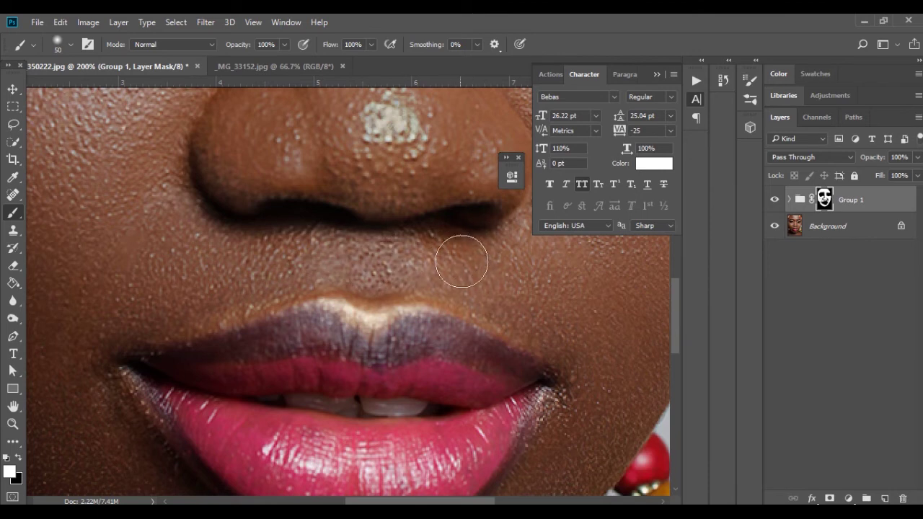
drag(509, 342, 521, 220)
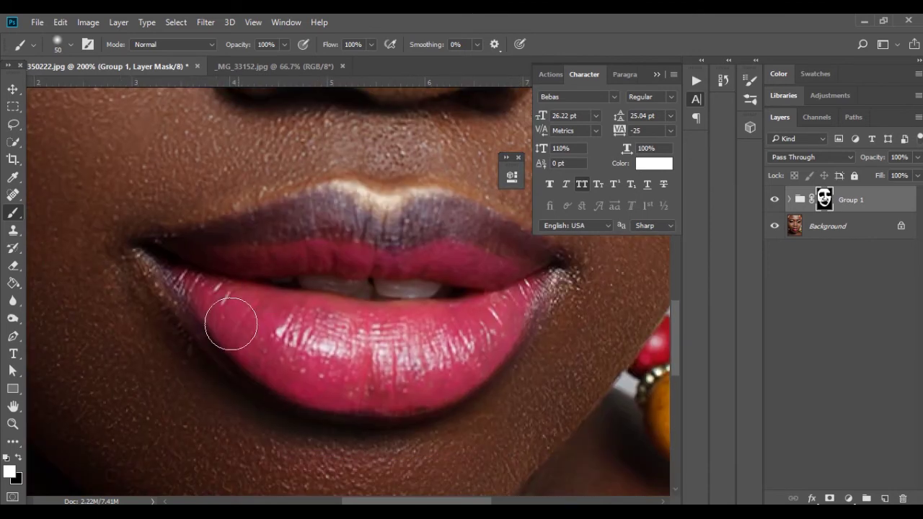
mouse_move(214, 311)
mouse_down()
mouse_move(308, 375)
mouse_move(424, 362)
mouse_move(358, 342)
mouse_move(289, 339)
mouse_move(471, 329)
mouse_move(438, 352)
mouse_move(491, 333)
mouse_move(447, 367)
mouse_up()
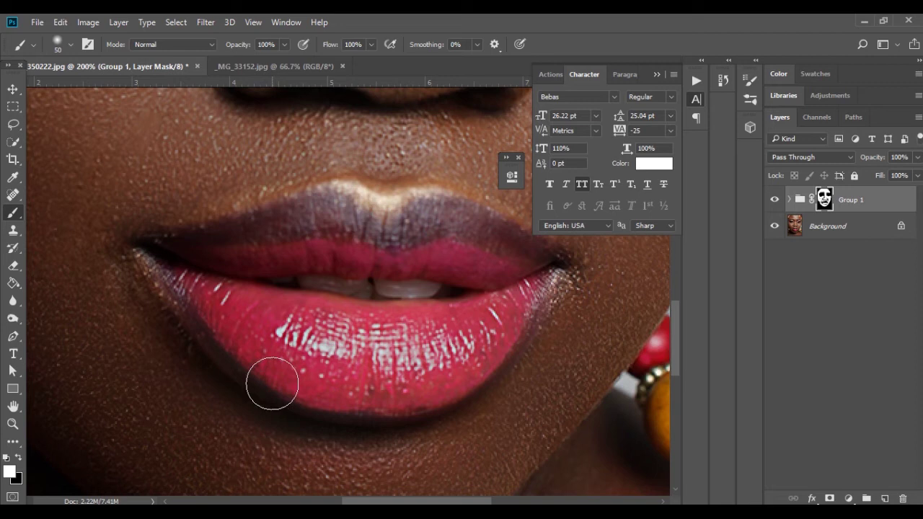
Paint white over the upper lip on the group's mask with a size 35 brush, and undo the last stroke.
key(x)
key(bracketleft)
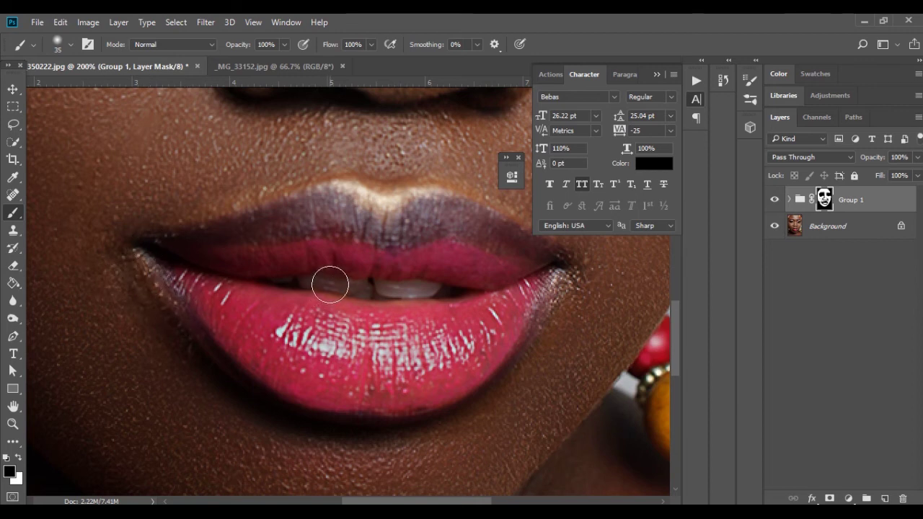
key(x)
mouse_move(251, 254)
mouse_down()
mouse_move(374, 225)
mouse_move(317, 244)
mouse_move(506, 263)
mouse_up()
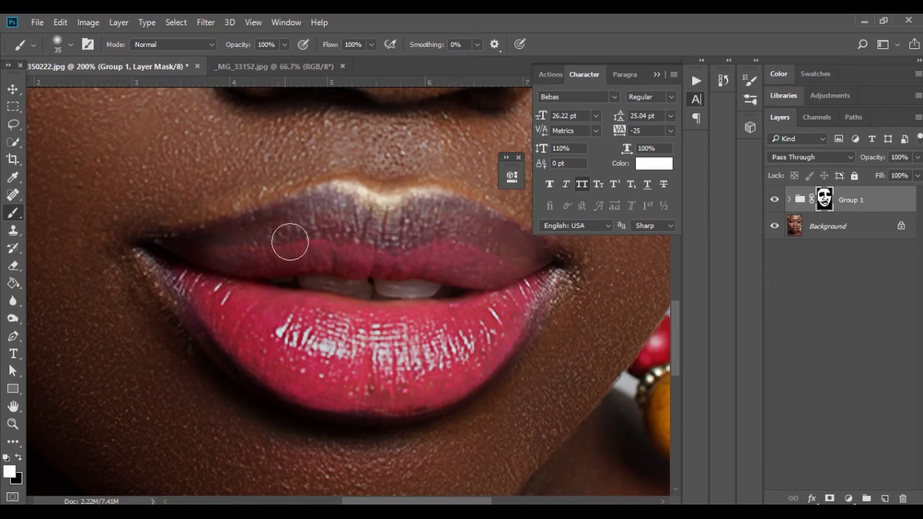
mouse_move(214, 247)
mouse_down()
mouse_move(154, 258)
mouse_move(305, 220)
mouse_move(266, 247)
mouse_move(149, 261)
mouse_move(238, 260)
mouse_up()
key(x)
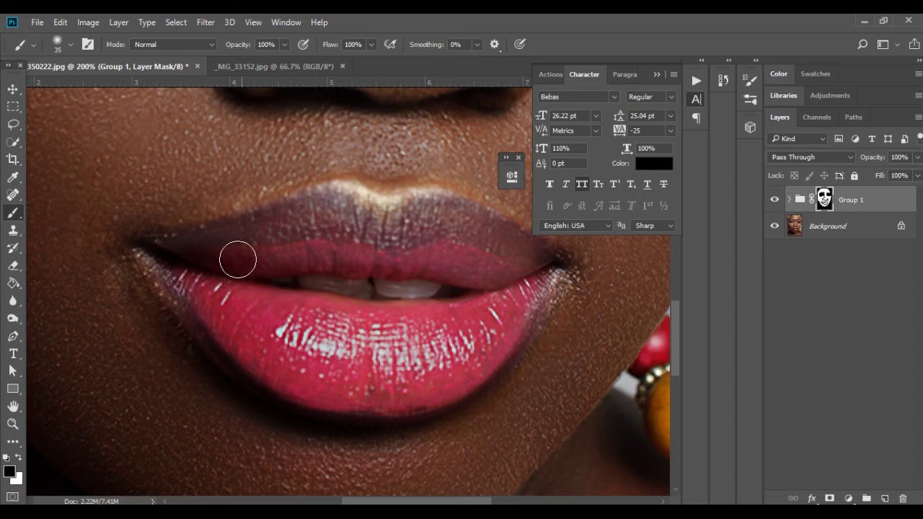
key(ctrl+z)
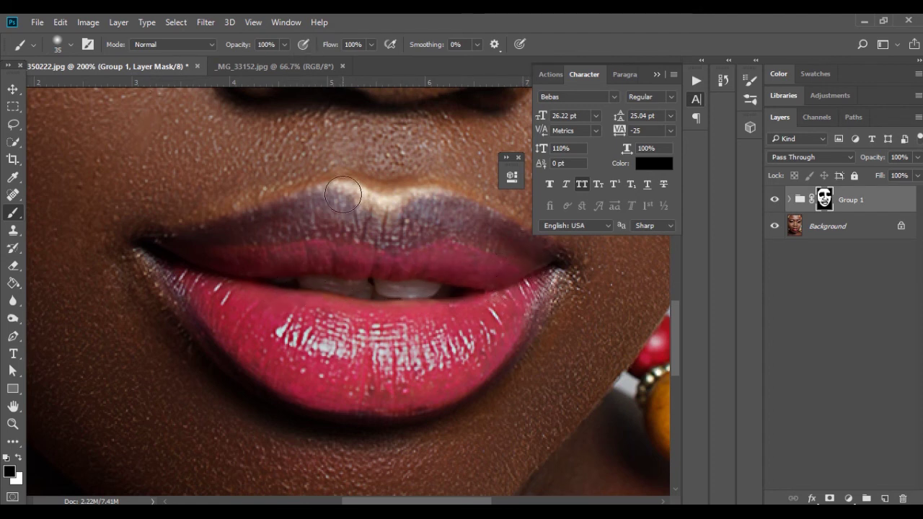
Paint white over the neck and shoulders on the group's mask with a size 175 brush.
key(ctrl+minus)
key(ctrl+minus)
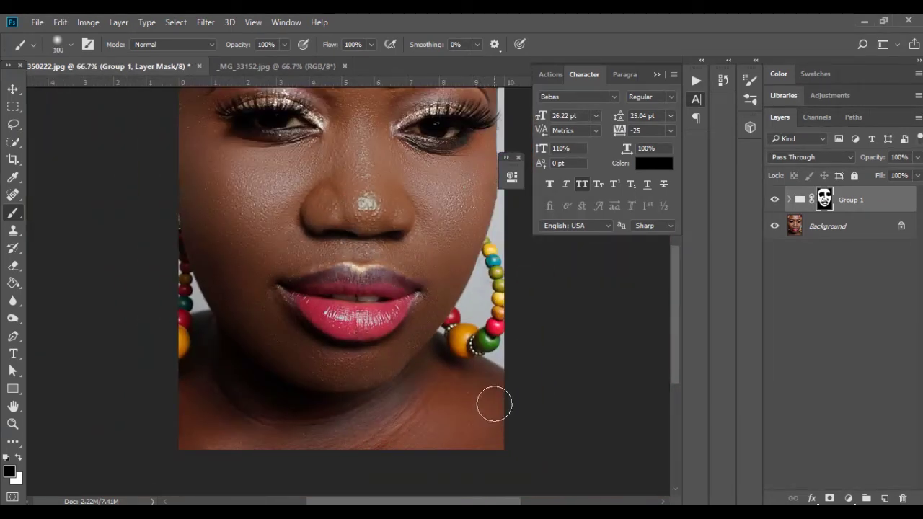
key(bracketright)
key(bracketright)
key(bracketright)
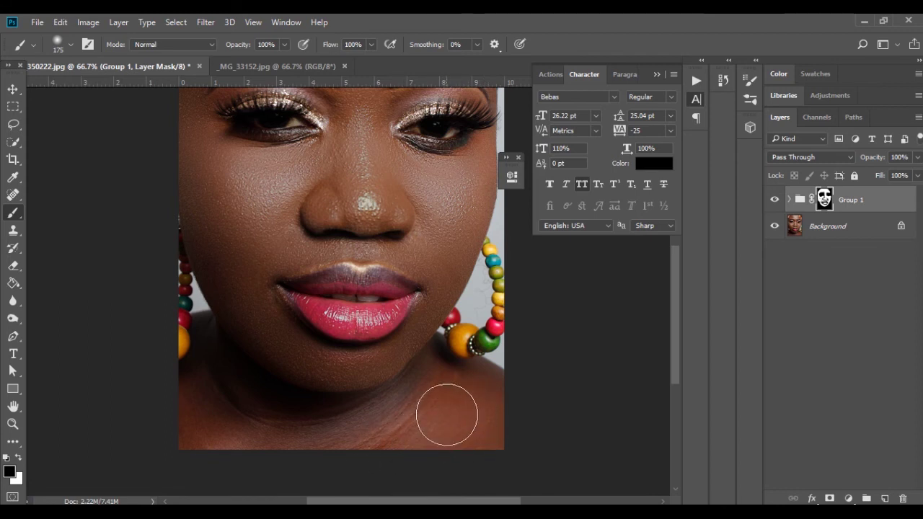
key(x)
mouse_move(437, 410)
mouse_down()
mouse_move(351, 458)
mouse_move(260, 458)
mouse_move(208, 451)
mouse_move(172, 418)
mouse_move(245, 450)
mouse_move(226, 408)
mouse_move(279, 436)
mouse_move(364, 454)
mouse_move(480, 421)
mouse_move(426, 435)
mouse_move(456, 411)
mouse_move(438, 396)
mouse_move(418, 416)
mouse_move(482, 401)
mouse_move(451, 446)
mouse_move(281, 478)
mouse_move(260, 433)
mouse_up()
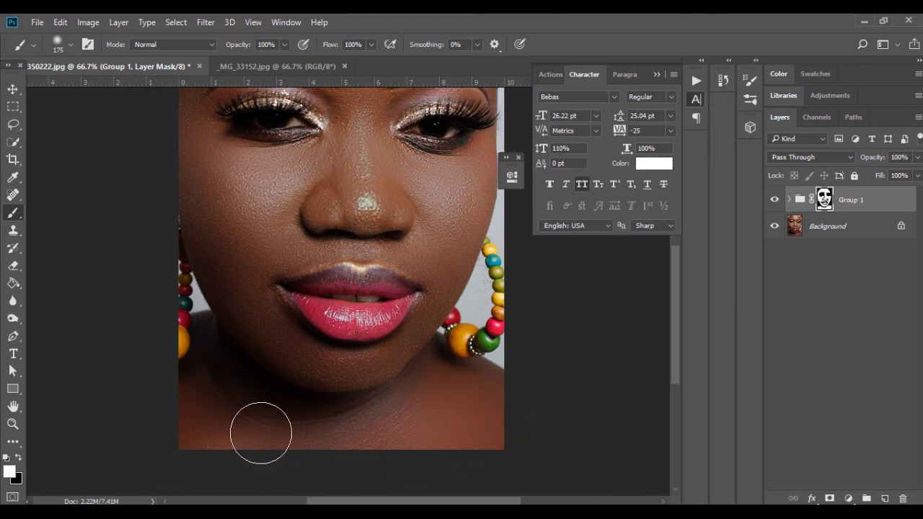
Examine the retouched skin across the whole face and up close around the nose and lips.
scroll(245, 427, up, 1)
scroll(519, 437, up, 7)
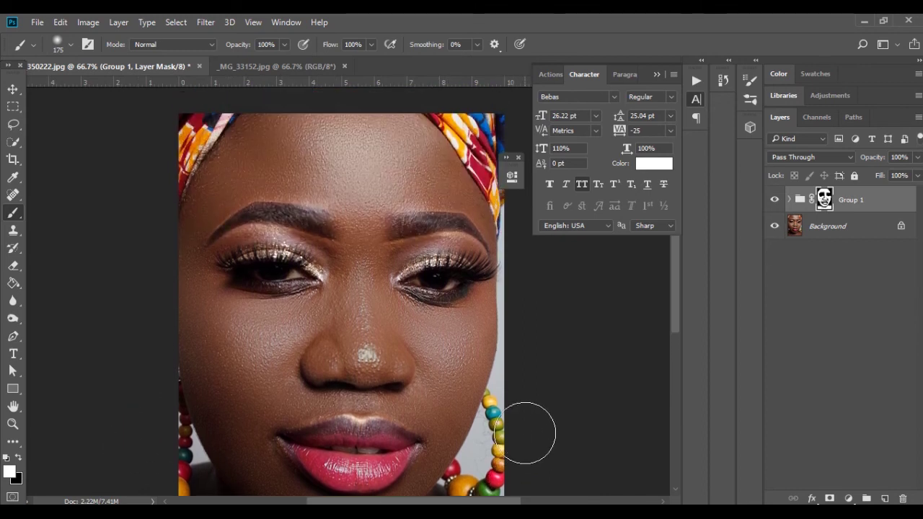
scroll(541, 382, down, 4)
scroll(543, 379, down, 2)
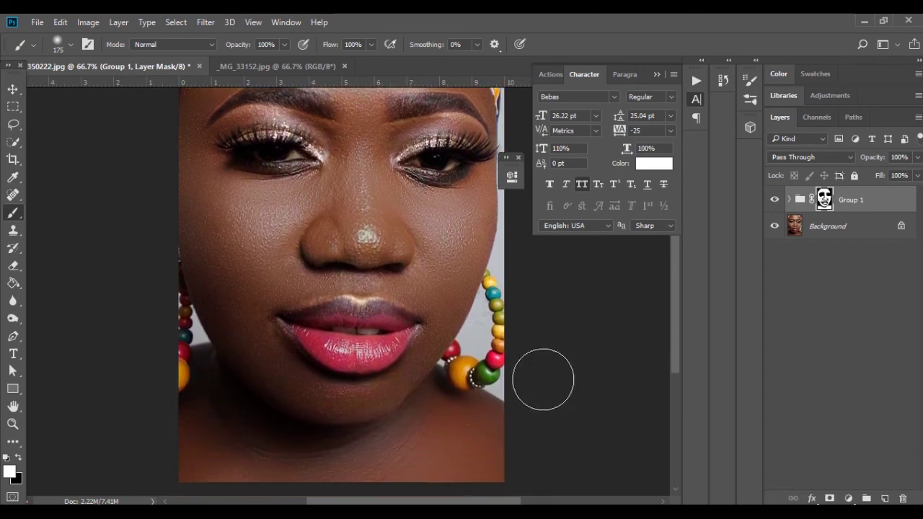
key(ctrl+plus)
key(ctrl+plus)
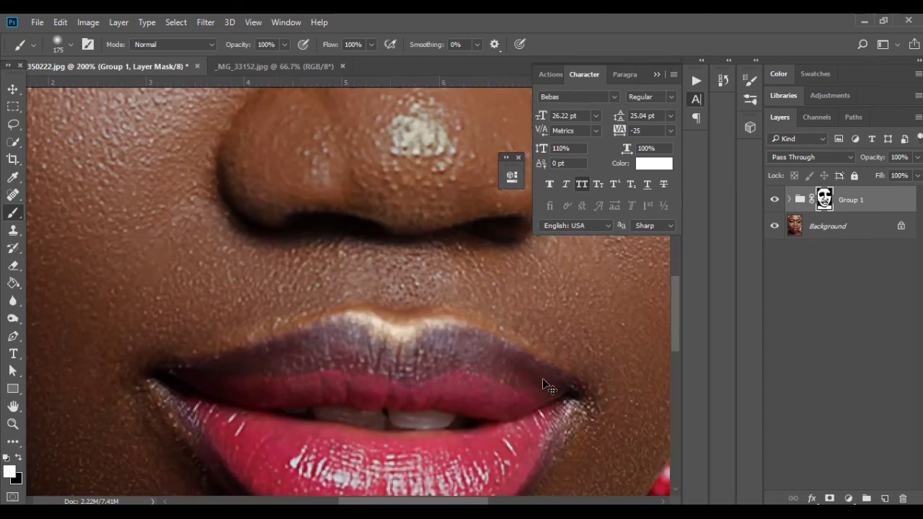
key(ctrl+minus)
key(ctrl+minus)
key(ctrl+minus)
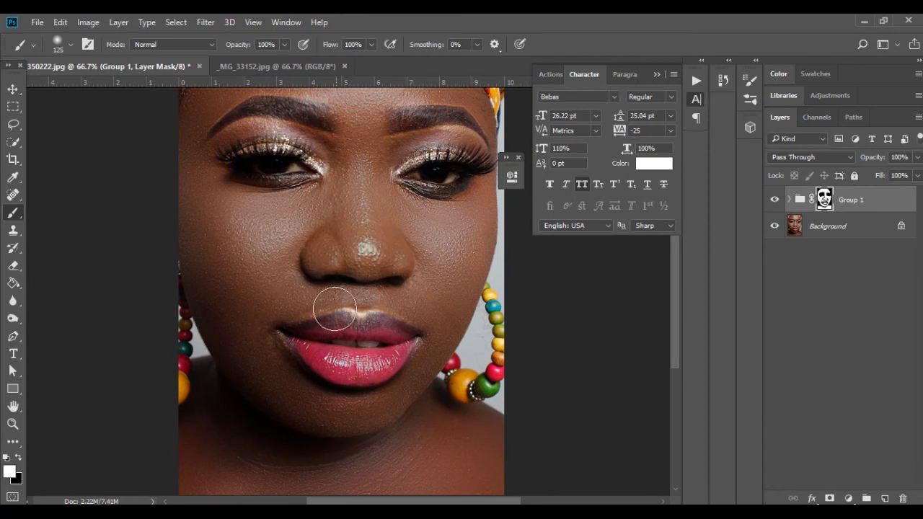
key(bracketleft)
key(bracketleft)
key(bracketleft)
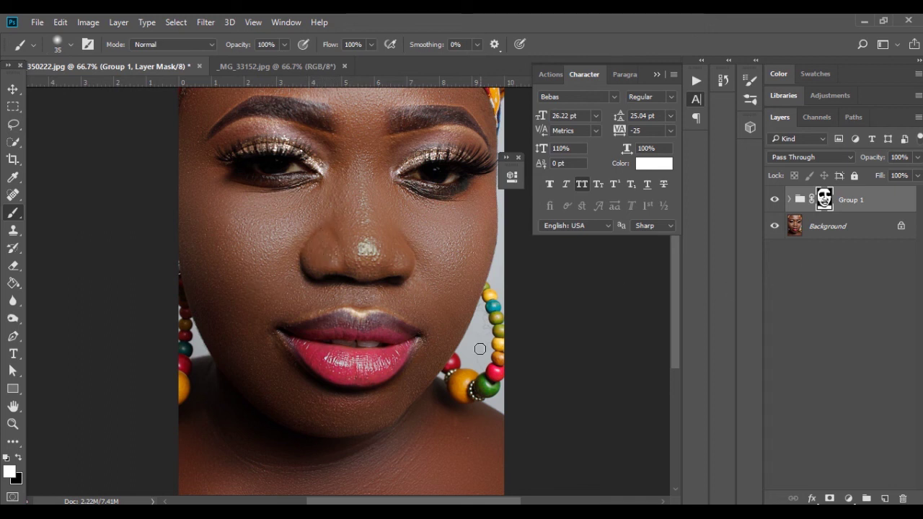
Adjust the opacity of Group 1 to soften the retouching, and deselect all layers.
click(858, 198)
click(918, 157)
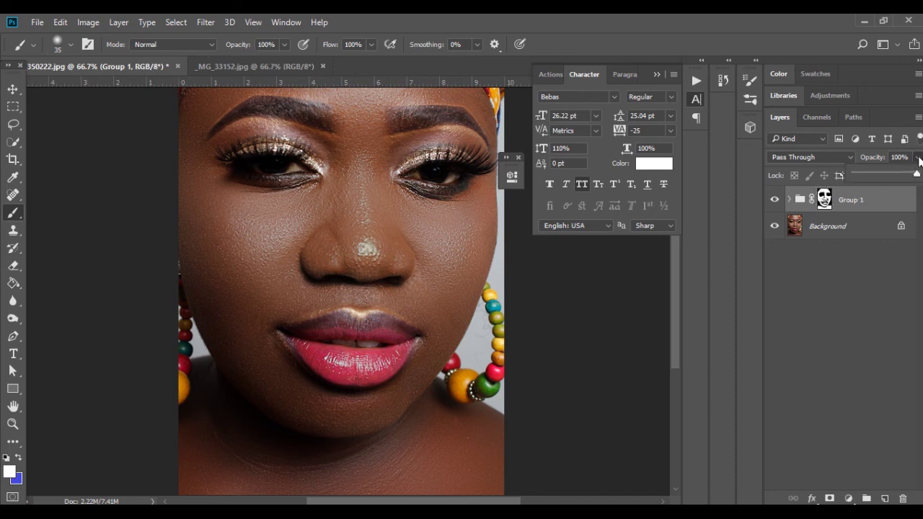
mouse_move(891, 174)
mouse_down()
mouse_move(915, 178)
mouse_move(855, 178)
mouse_move(899, 176)
mouse_up()
click(819, 286)
click(819, 286)
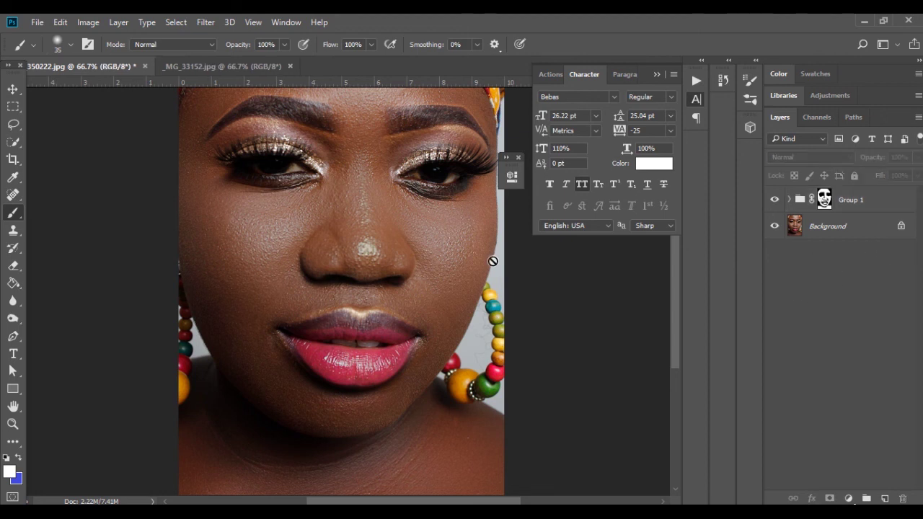
scroll(330, 279, up, 2)
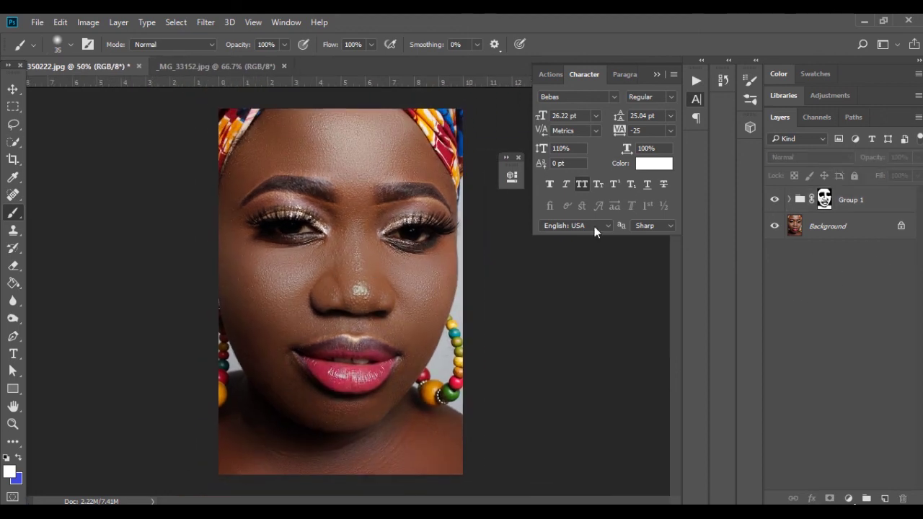